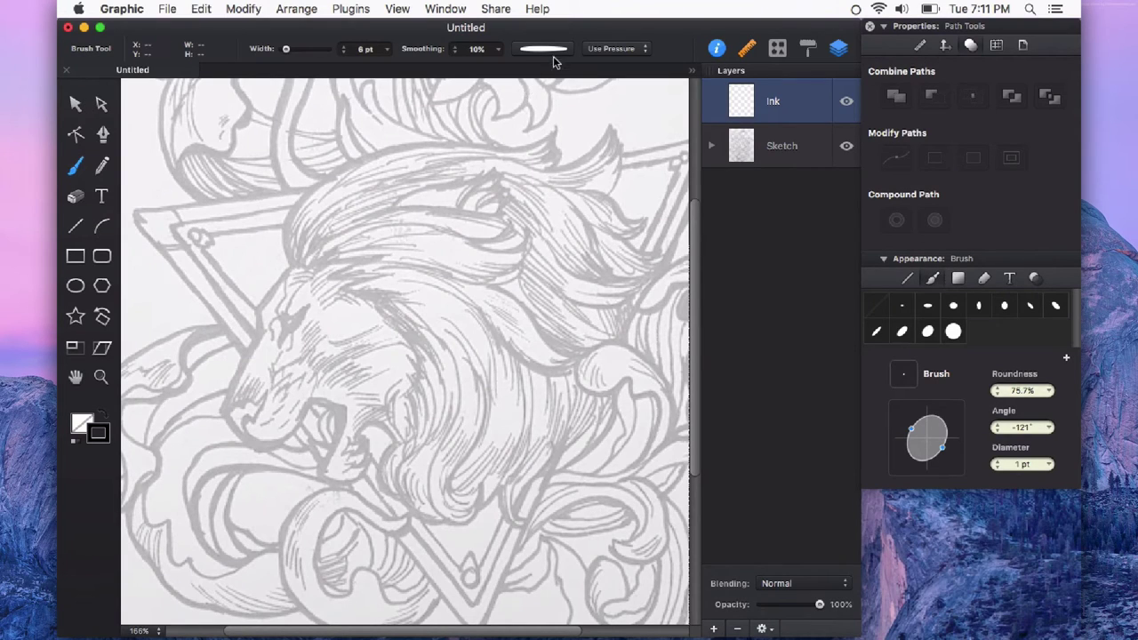
# Open the brush settings and browse the Saved Brushes library before returning to the shape settings
pyautogui.click(544, 48)
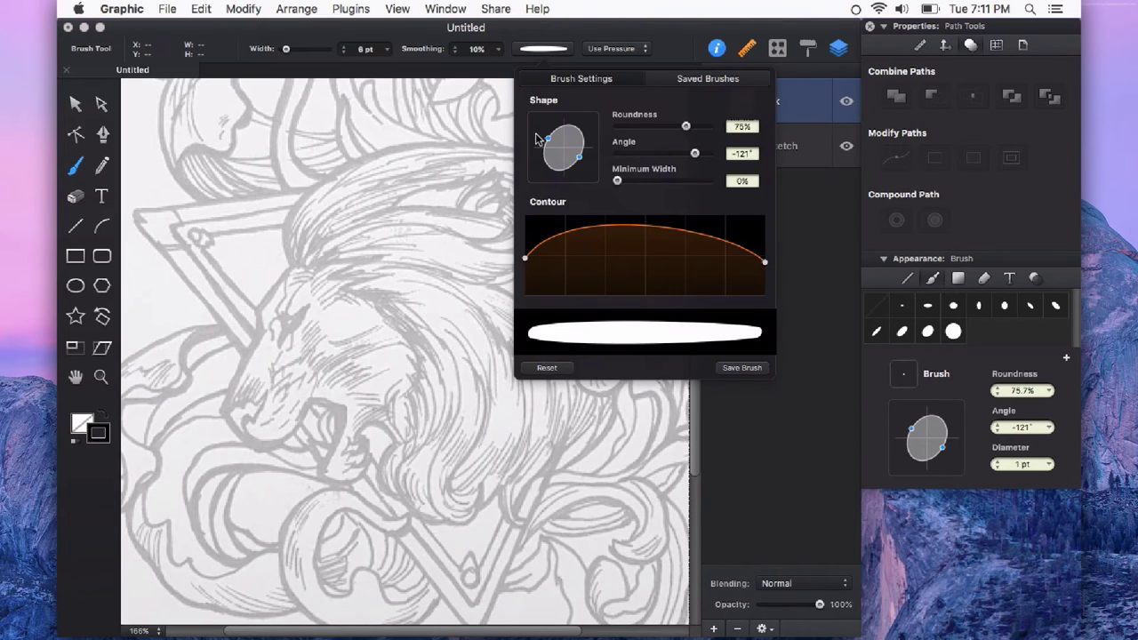
pyautogui.click(708, 79)
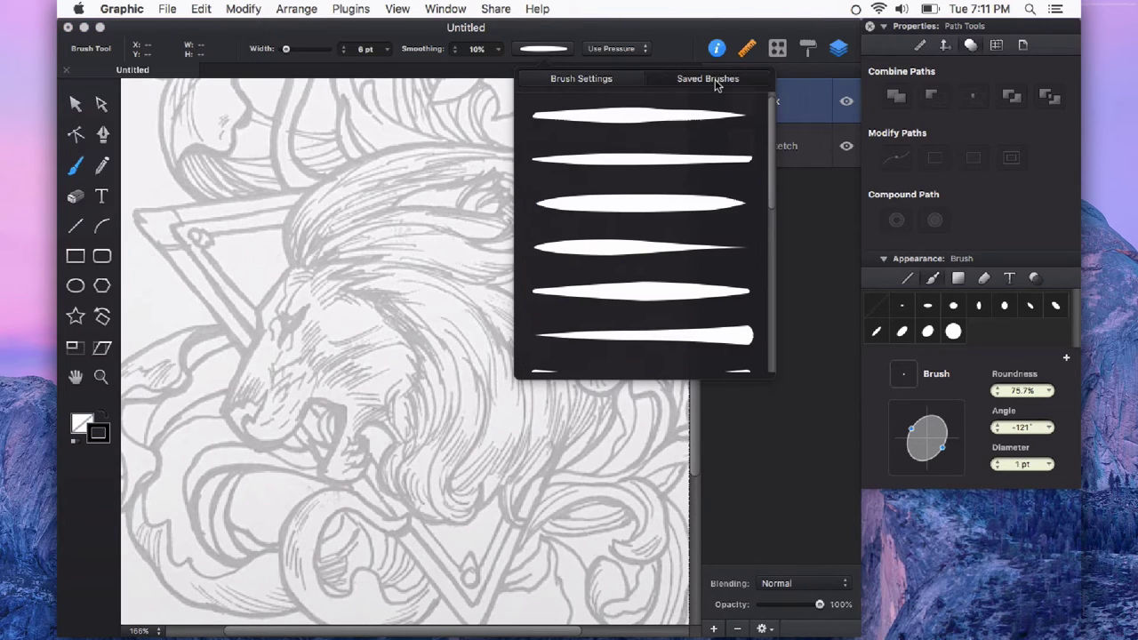
pyautogui.moveTo(770, 156)
pyautogui.mouseDown()
pyautogui.moveTo(768, 196)
pyautogui.moveTo(768, 133)
pyautogui.mouseUp()
pyautogui.click(589, 80)
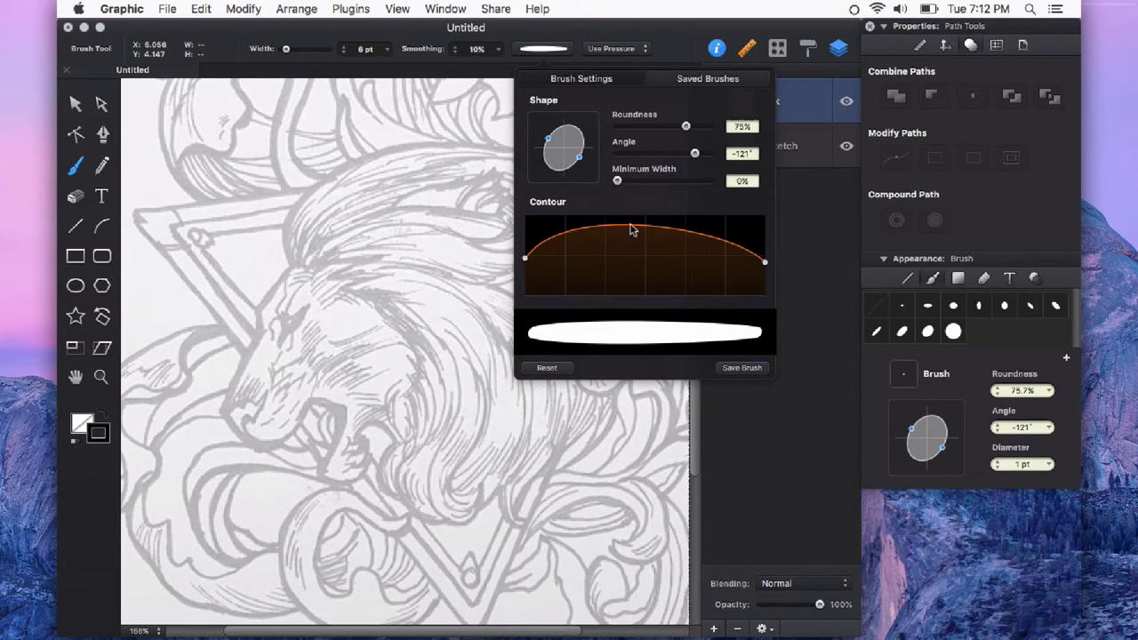
# Shape the Contour curve into a raised symmetric arch, pulling both ends down to fine points
pyautogui.moveTo(645, 231); pyautogui.dragTo(636, 213)
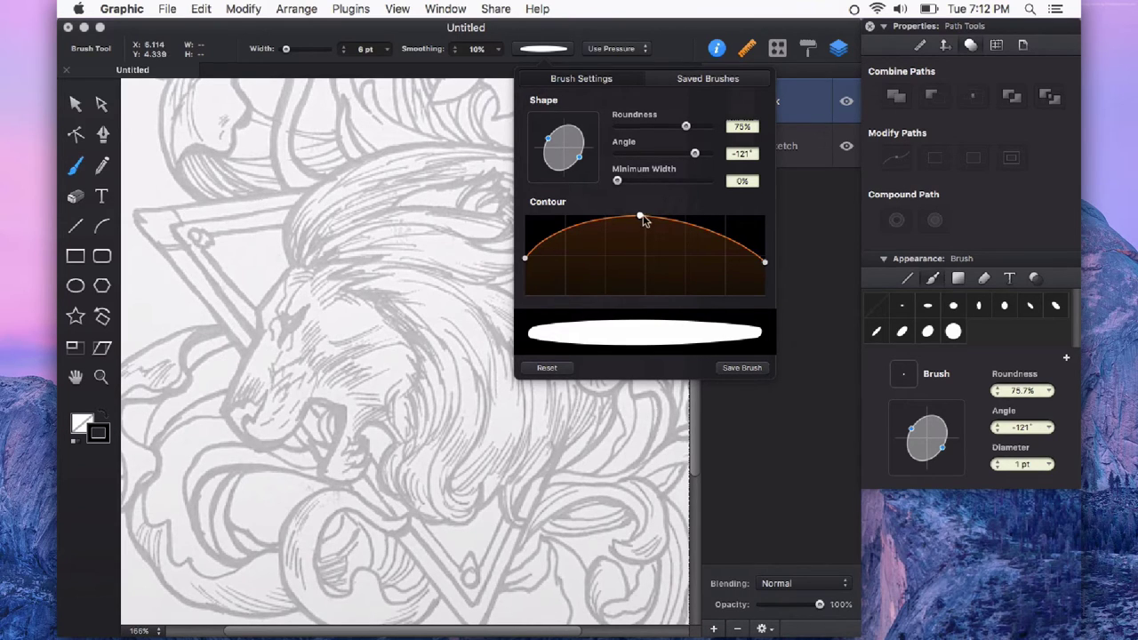
pyautogui.moveTo(642, 218); pyautogui.dragTo(642, 245)
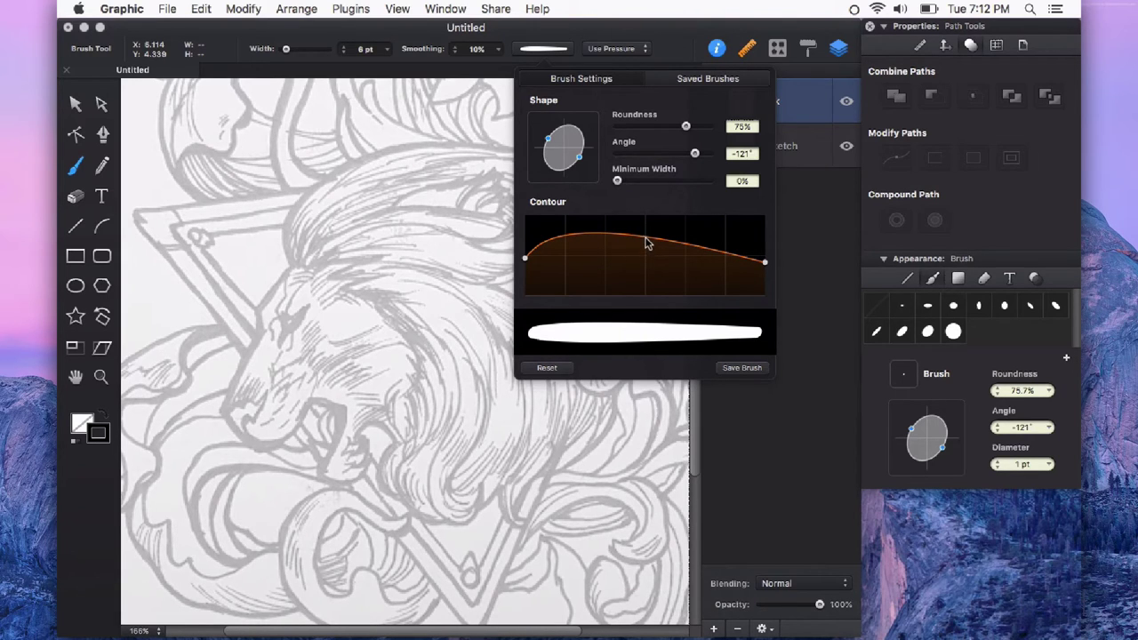
pyautogui.moveTo(645, 238); pyautogui.dragTo(649, 217)
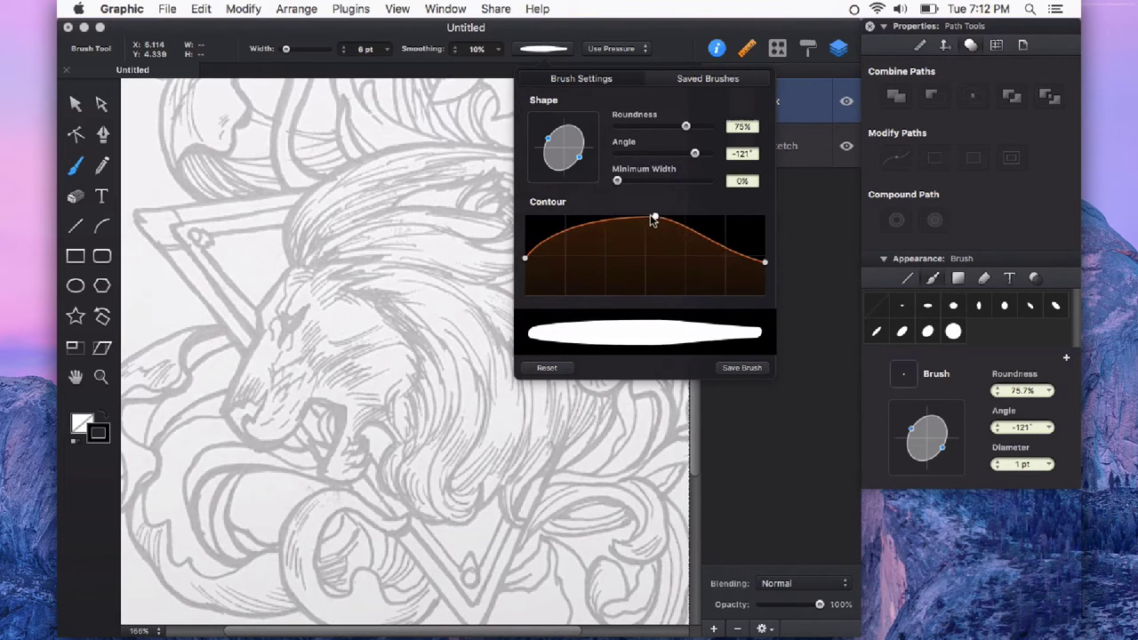
pyautogui.moveTo(524, 259); pyautogui.dragTo(525, 285)
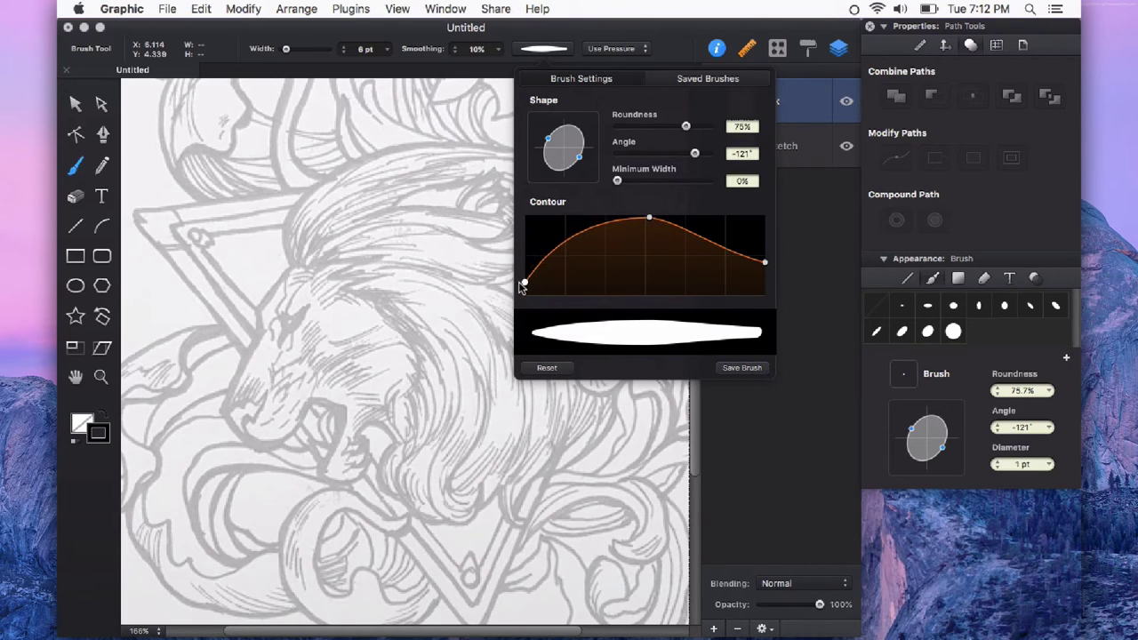
pyautogui.moveTo(764, 263); pyautogui.dragTo(765, 284)
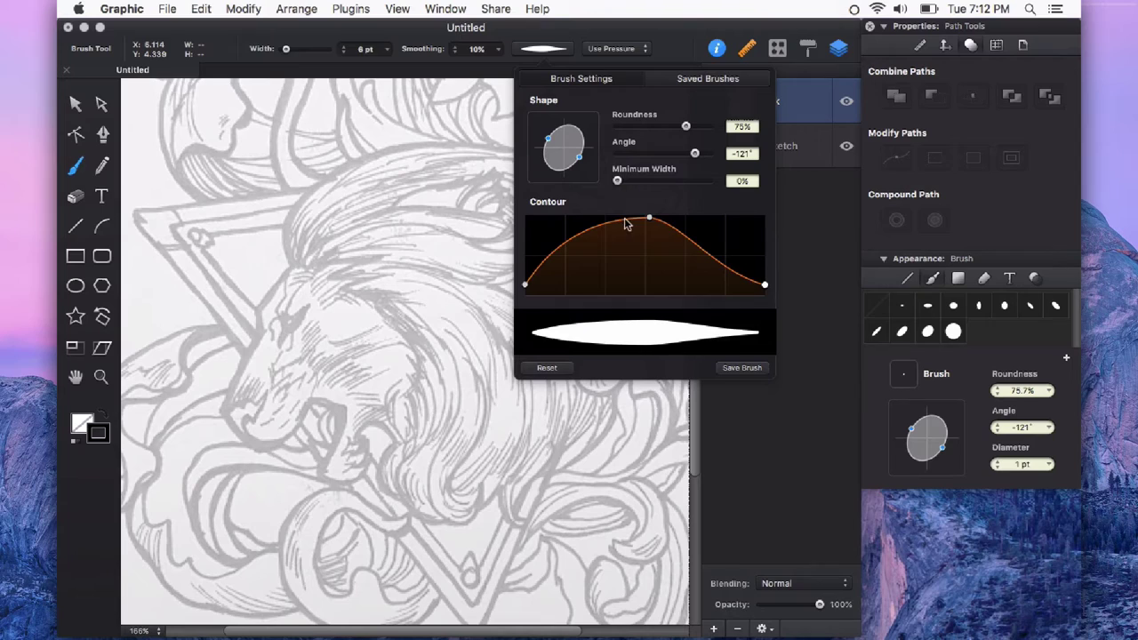
pyautogui.moveTo(649, 219); pyautogui.dragTo(640, 216)
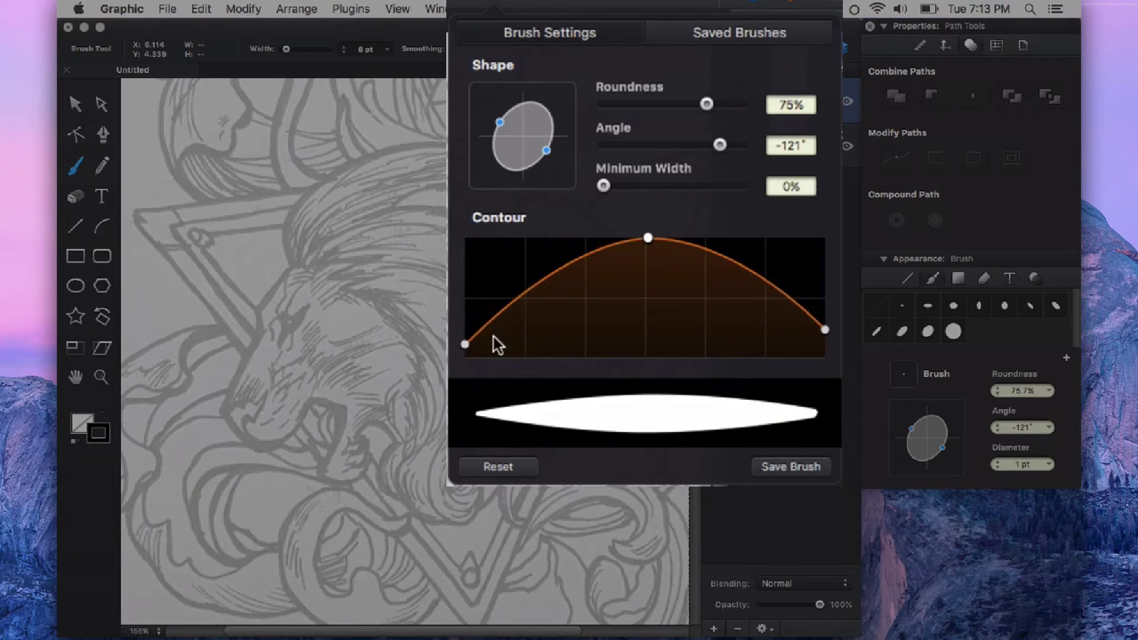
pyautogui.moveTo(464, 345); pyautogui.dragTo(458, 336)
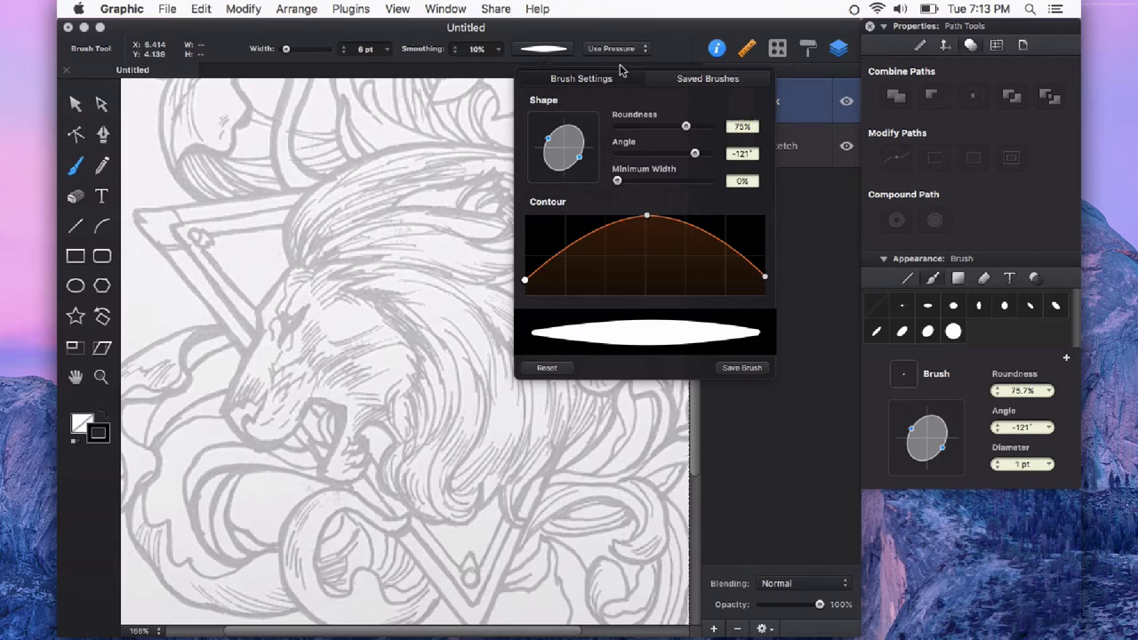
# Close the brush settings, set width mode to Use Pressure, and select the Width value
pyautogui.click(622, 49)
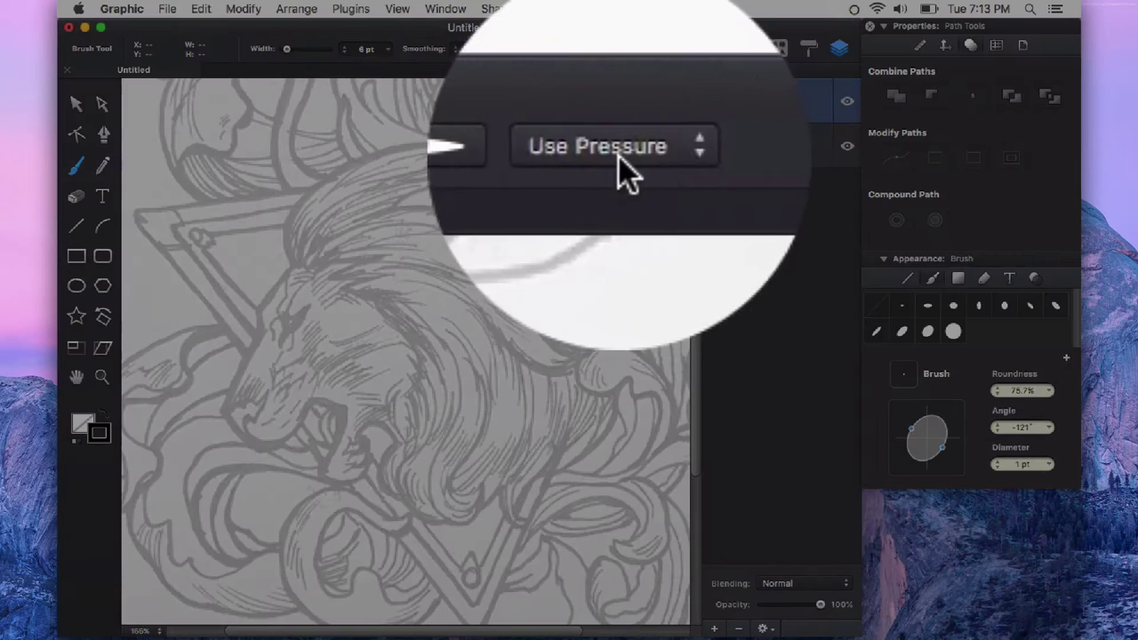
pyautogui.click(625, 49)
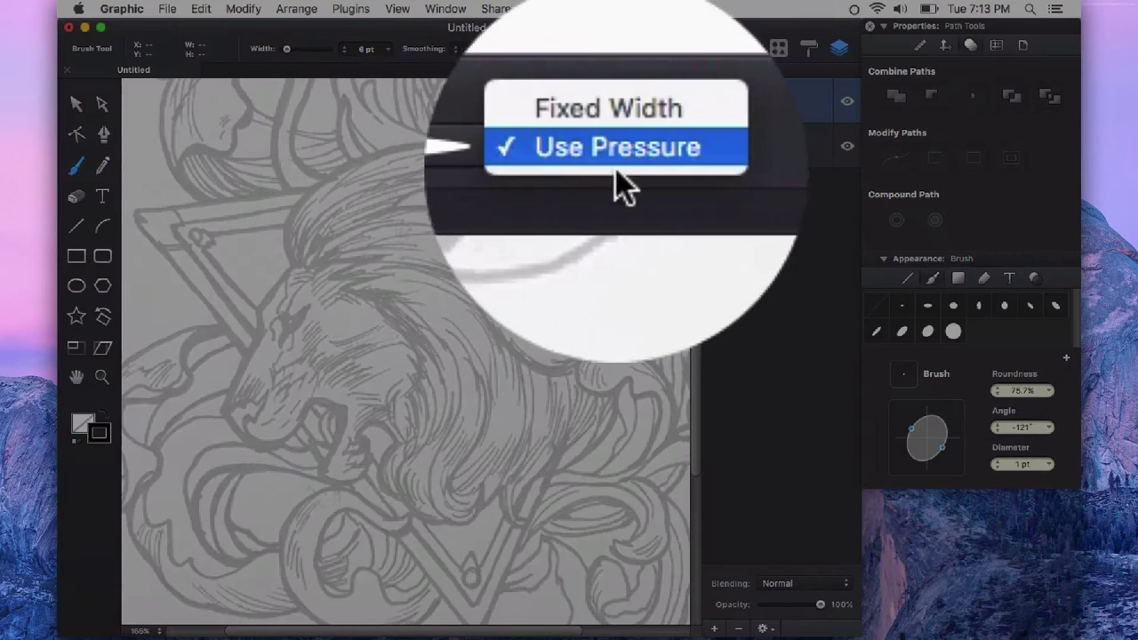
pyautogui.click(621, 159)
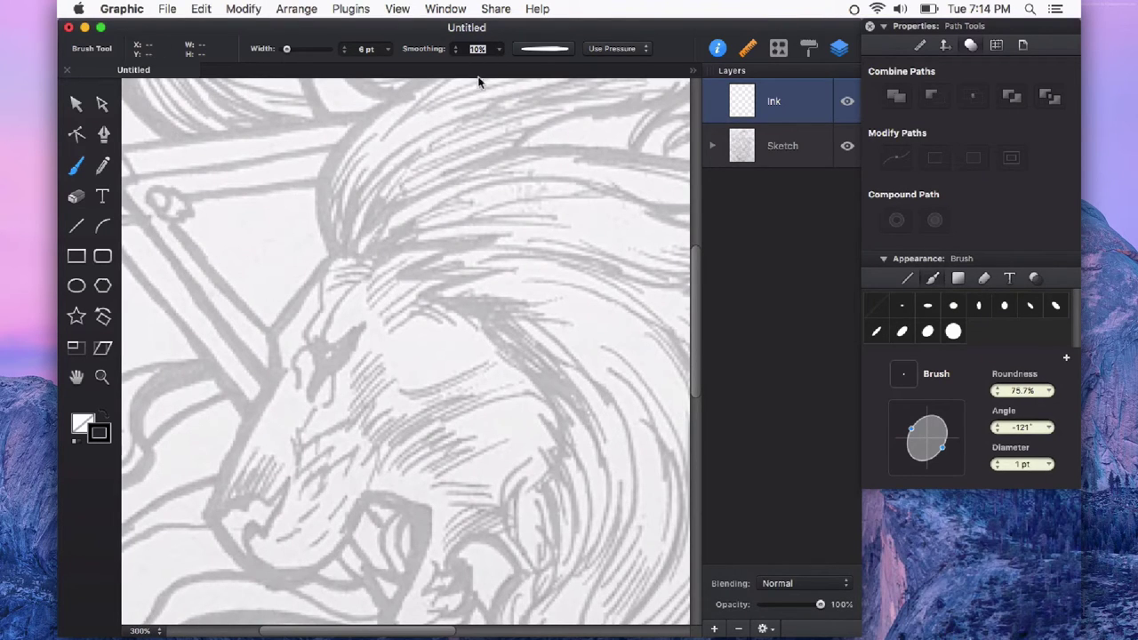
pyautogui.click(372, 50)
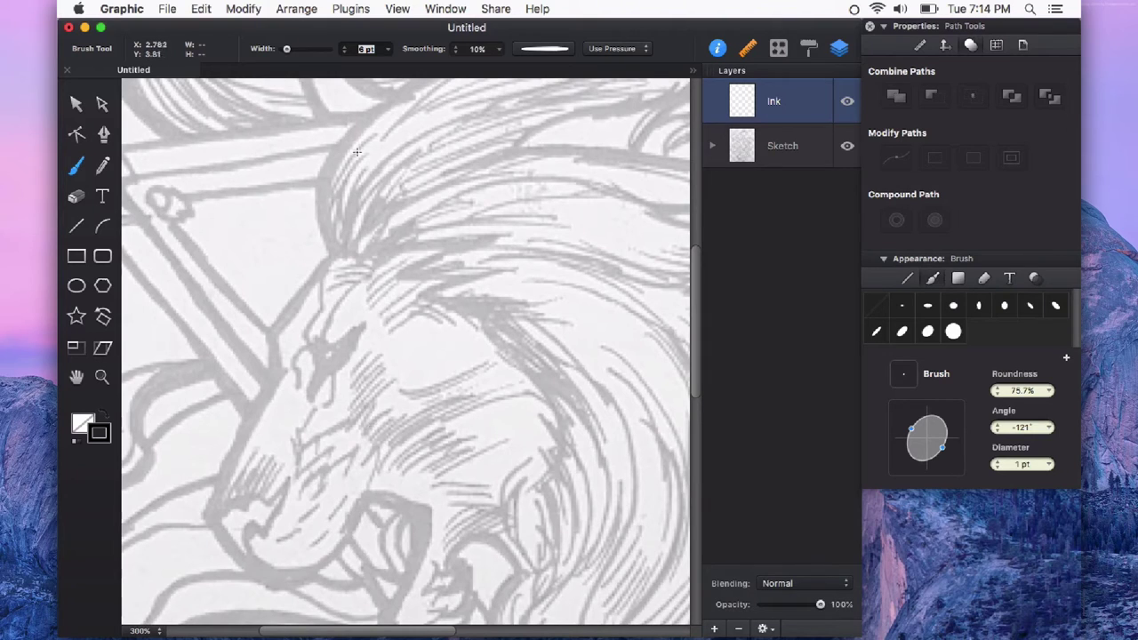
# Ink tapered strokes down the forehead, brow and nose, redrawing the muzzle and lower jaw outline
pyautogui.moveTo(373, 114)
pyautogui.mouseDown()
pyautogui.moveTo(333, 242)
pyautogui.moveTo(271, 345)
pyautogui.mouseUp()
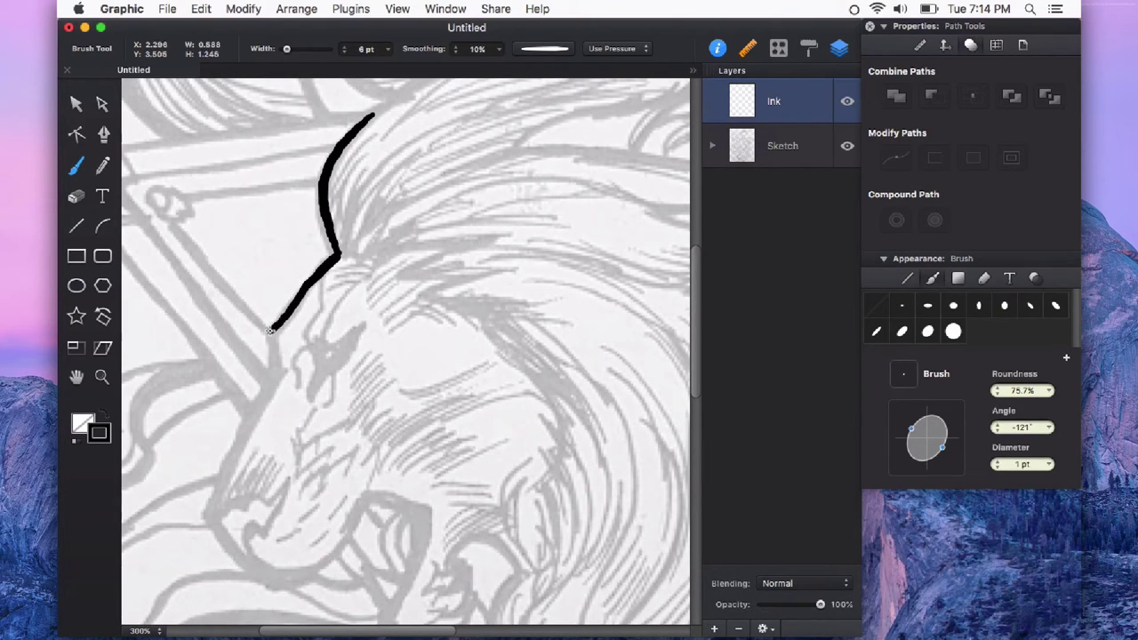
pyautogui.moveTo(272, 345); pyautogui.dragTo(253, 415)
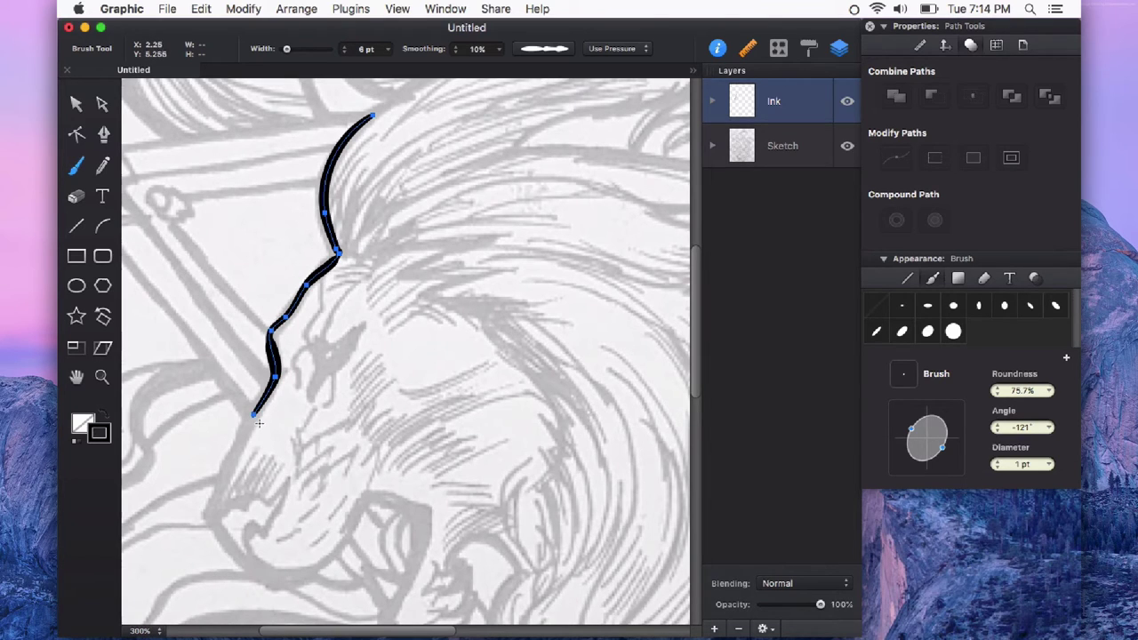
pyautogui.moveTo(263, 400)
pyautogui.mouseDown()
pyautogui.moveTo(235, 546)
pyautogui.moveTo(283, 569)
pyautogui.moveTo(325, 562)
pyautogui.moveTo(369, 504)
pyautogui.mouseUp()
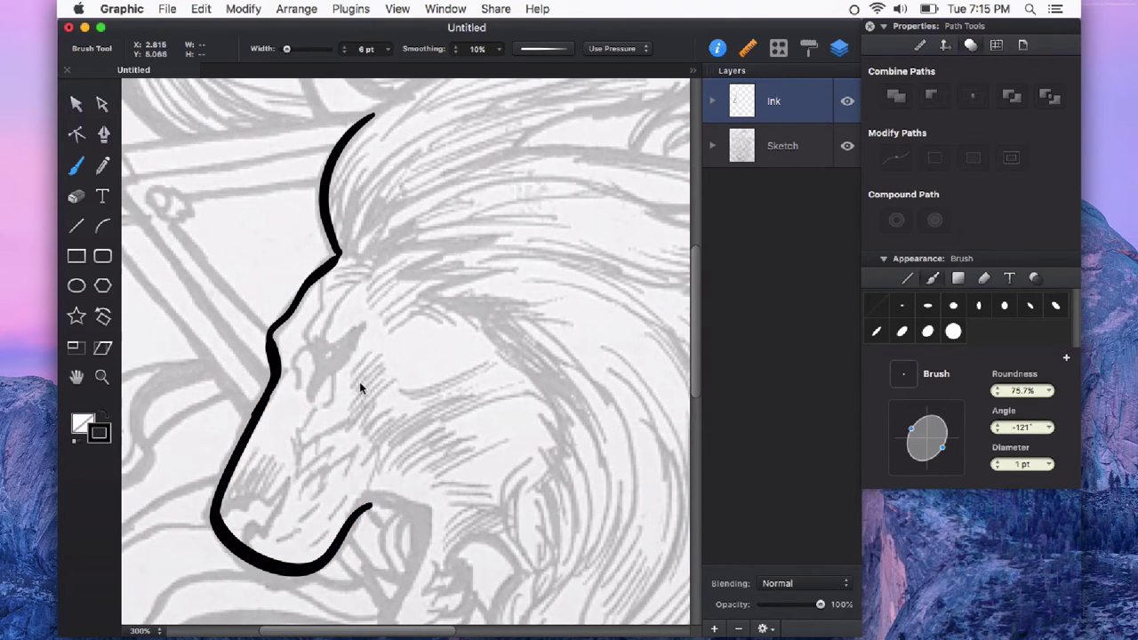
pyautogui.press('cmd+z')
pyautogui.moveTo(274, 378); pyautogui.dragTo(224, 483)
pyautogui.press('cmd+z')
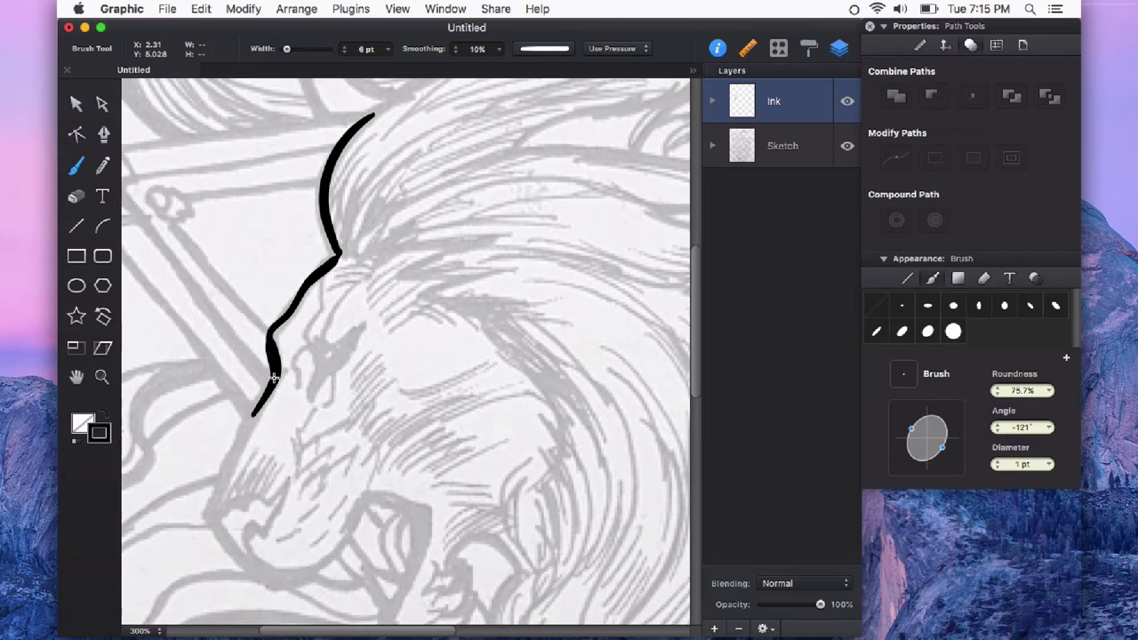
pyautogui.moveTo(273, 377); pyautogui.dragTo(369, 495)
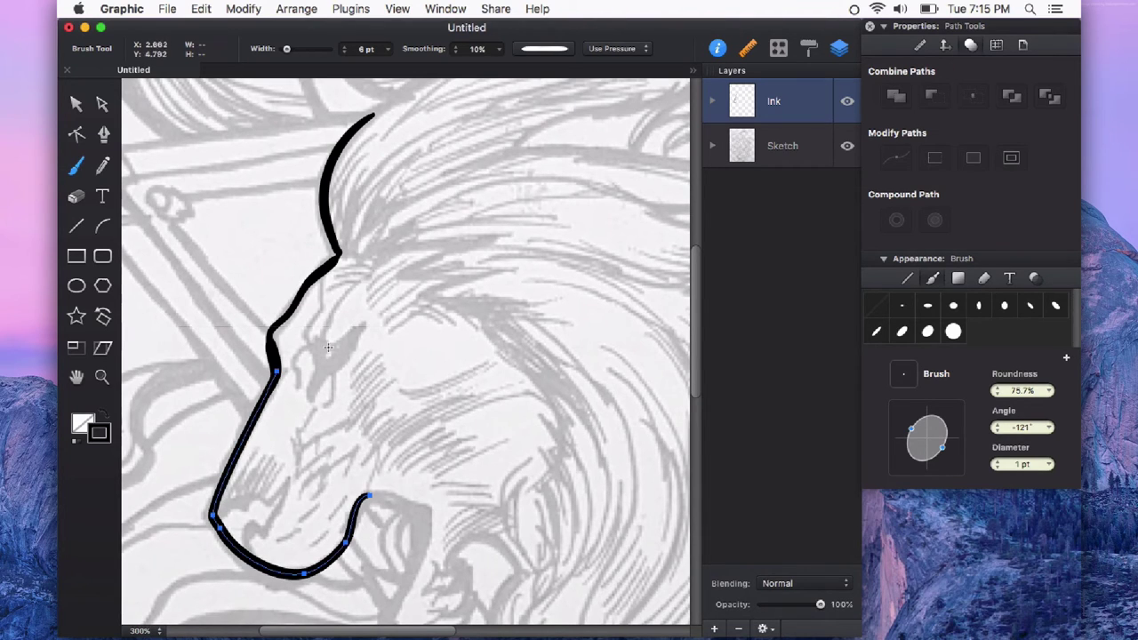
# Ink the eye curves, short strokes below the eye and the curly nostril, then zoom into the face
pyautogui.moveTo(355, 285)
pyautogui.mouseDown()
pyautogui.moveTo(320, 340)
pyautogui.moveTo(350, 359)
pyautogui.moveTo(318, 396)
pyautogui.mouseUp()
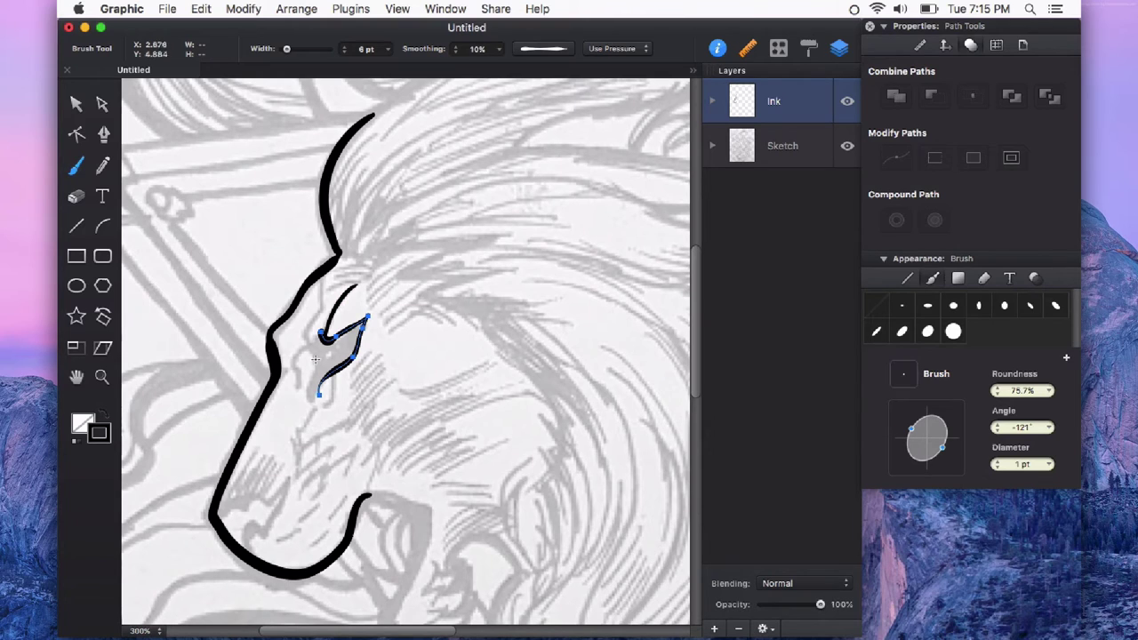
pyautogui.moveTo(323, 276)
pyautogui.mouseDown()
pyautogui.moveTo(293, 395)
pyautogui.moveTo(333, 383)
pyautogui.mouseUp()
pyautogui.moveTo(293, 435); pyautogui.dragTo(313, 408)
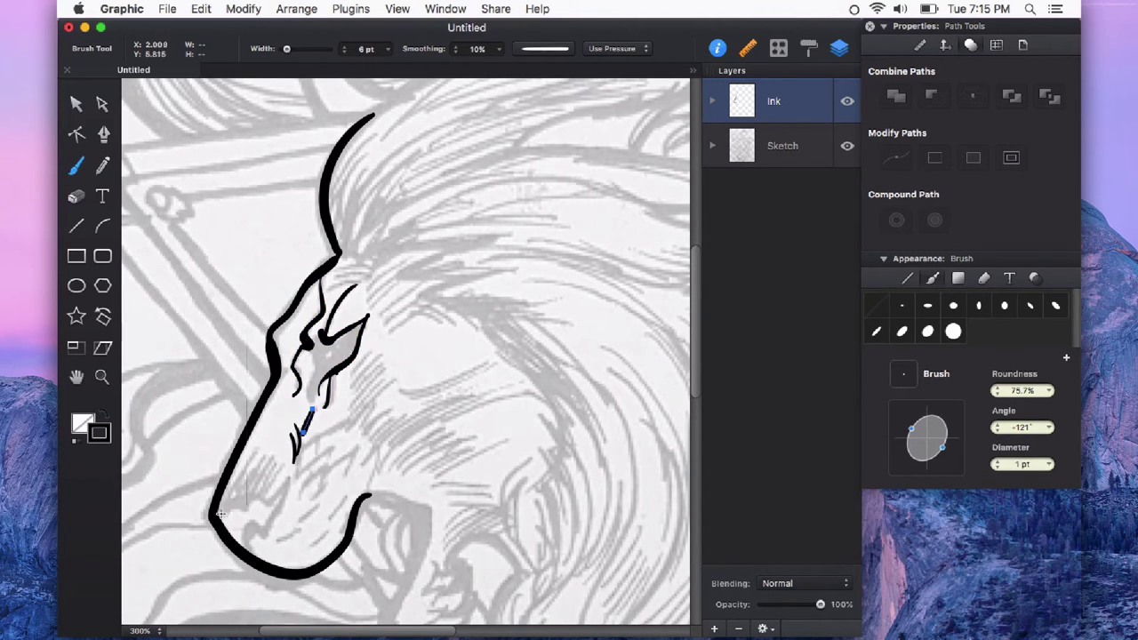
pyautogui.moveTo(220, 514)
pyautogui.mouseDown()
pyautogui.moveTo(283, 484)
pyautogui.moveTo(249, 553)
pyautogui.mouseUp()
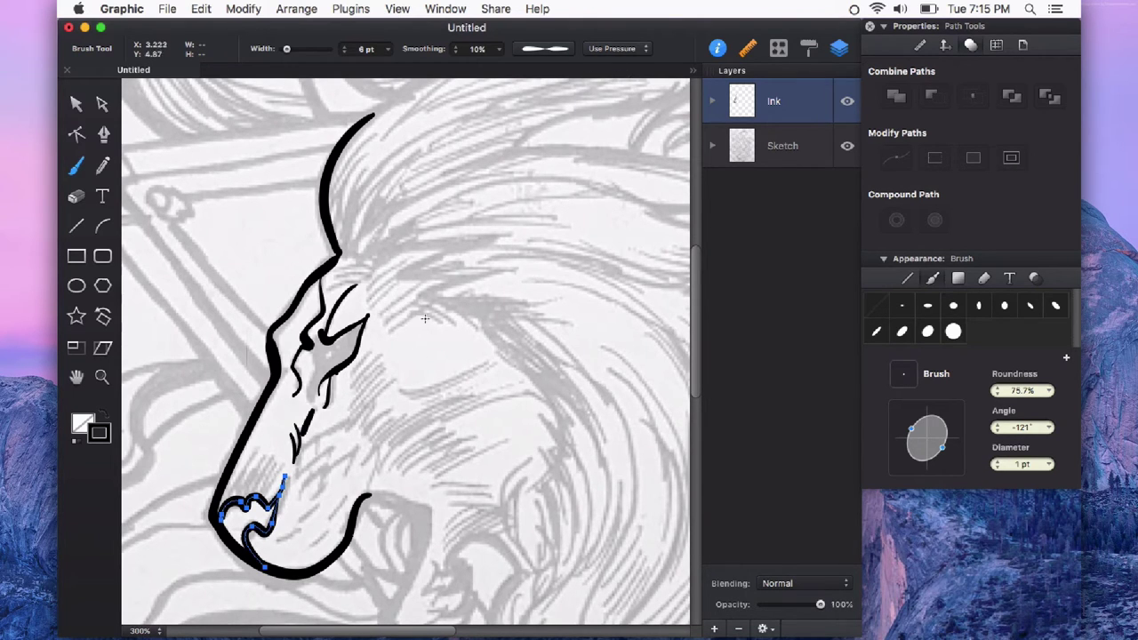
pyautogui.press('z')
pyautogui.moveTo(313, 345); pyautogui.dragTo(469, 371)
pyautogui.keyDown('alt'); pyautogui.click(380, 294); pyautogui.keyUp('alt')
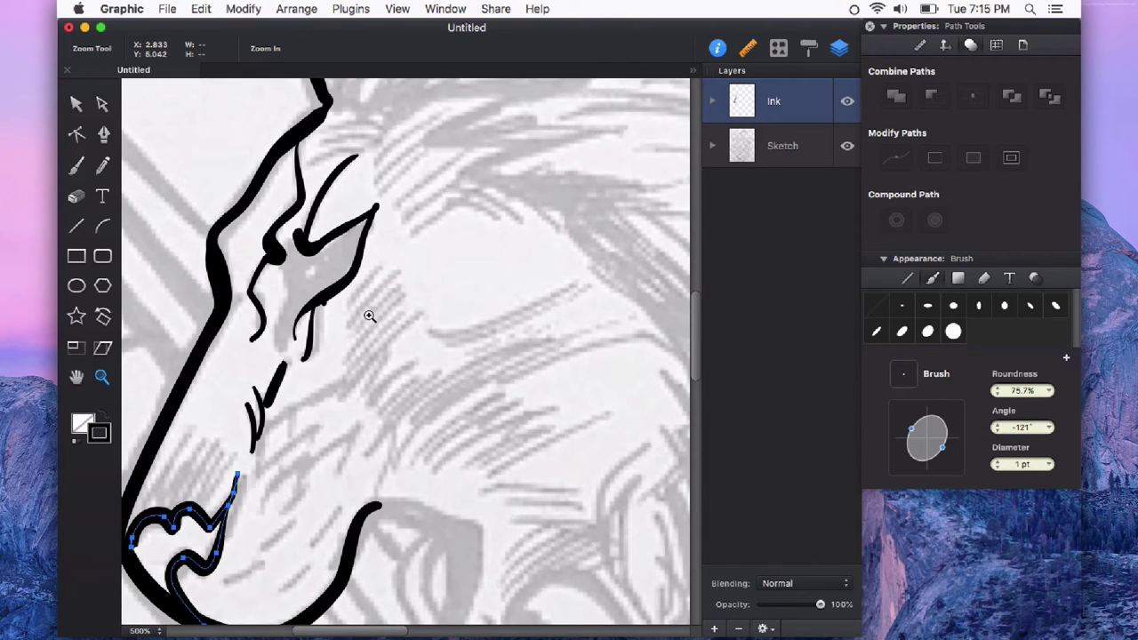
# Move the top end of the short stroke beneath the eye to reshape it
pyautogui.press('v')
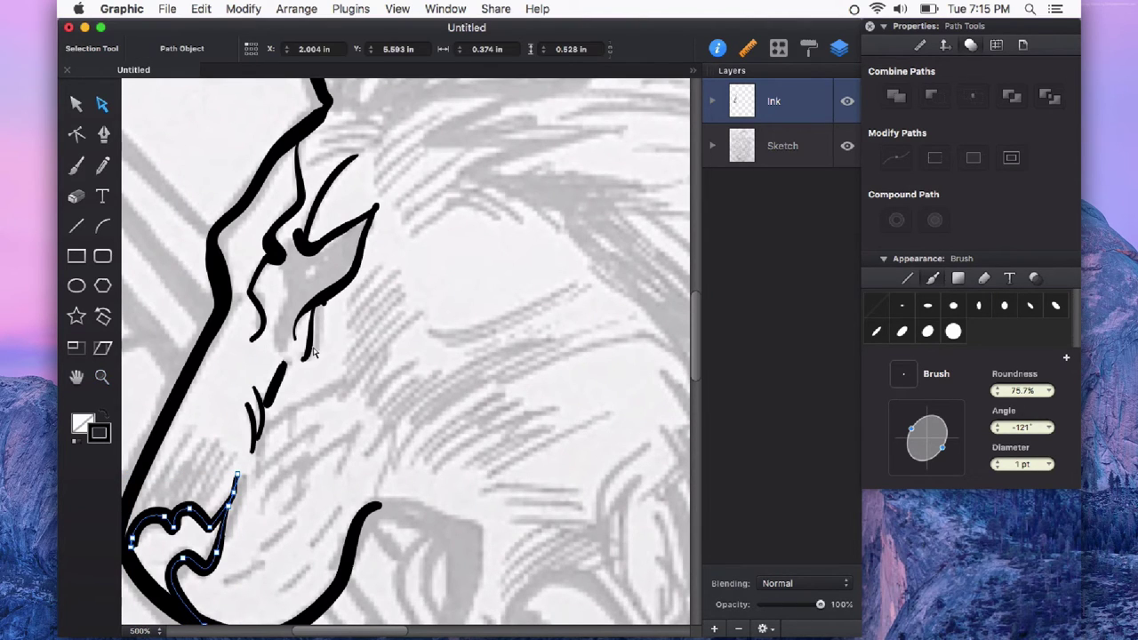
pyautogui.click(310, 348)
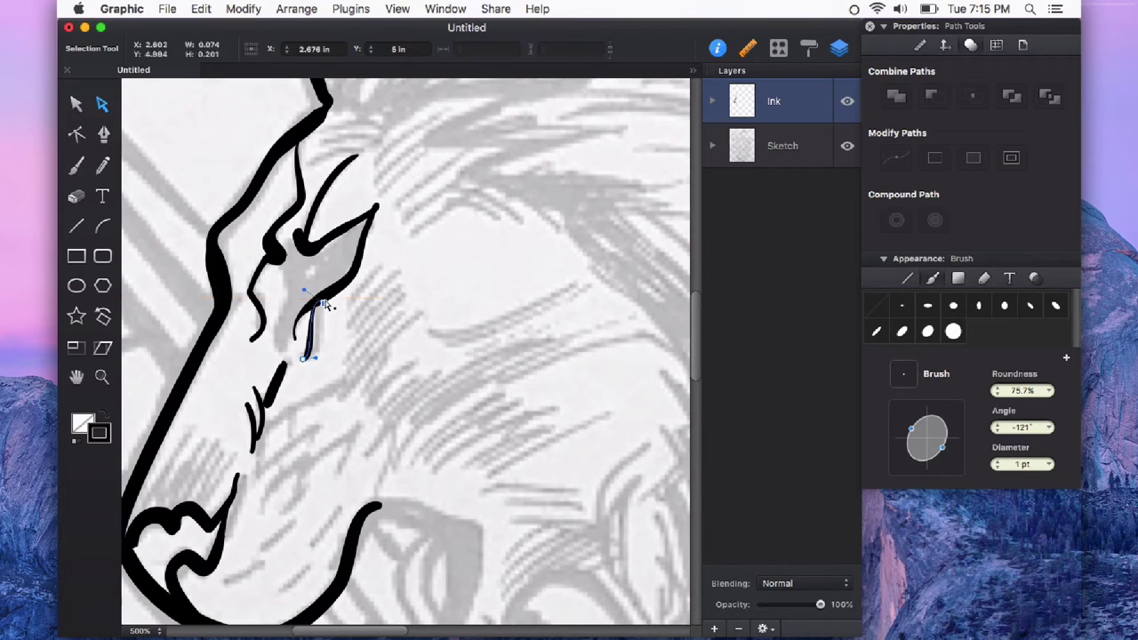
pyautogui.click(309, 300)
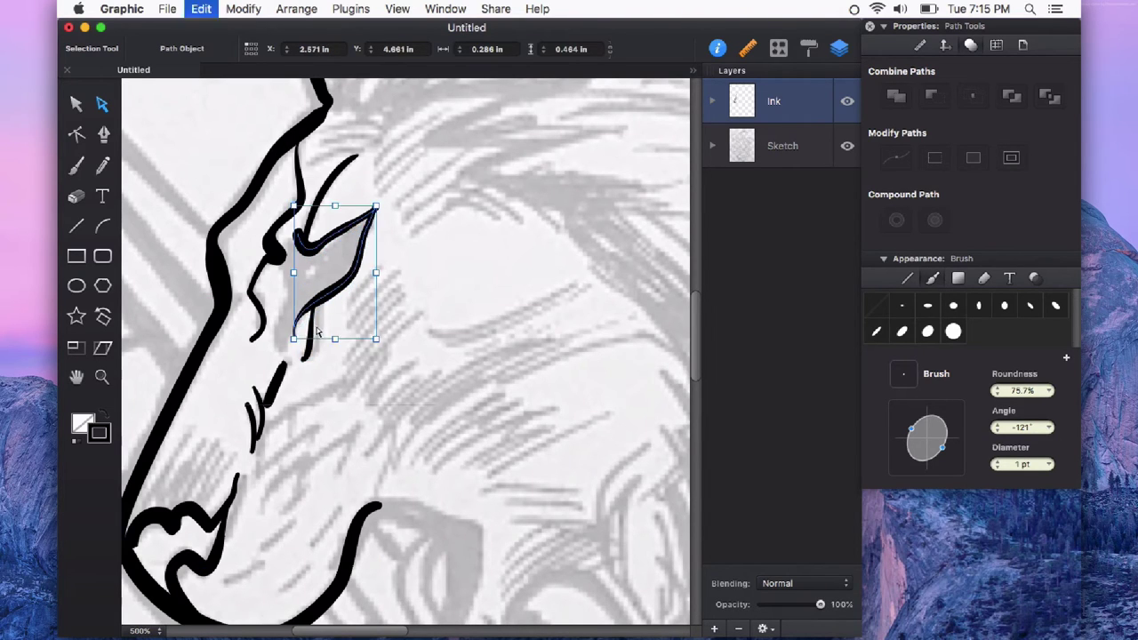
pyautogui.moveTo(309, 303); pyautogui.dragTo(327, 303)
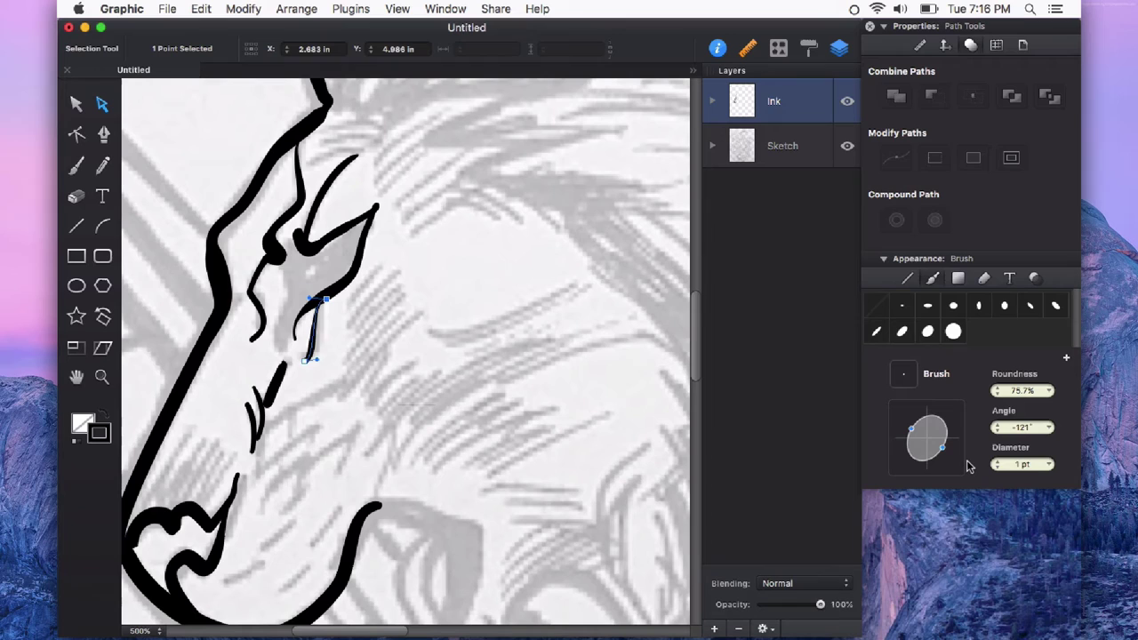
# Try the stroke's Diameter at 11 pt and 0 pt, settling back on 1 pt
pyautogui.press('v')
pyautogui.click(997, 462)
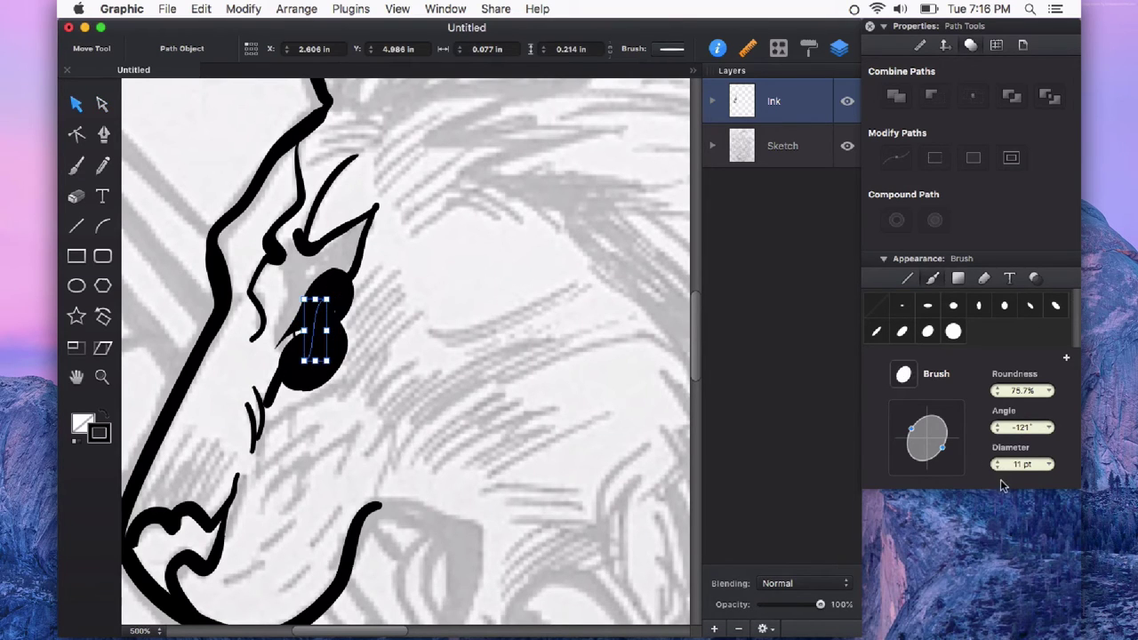
pyautogui.click(996, 464)
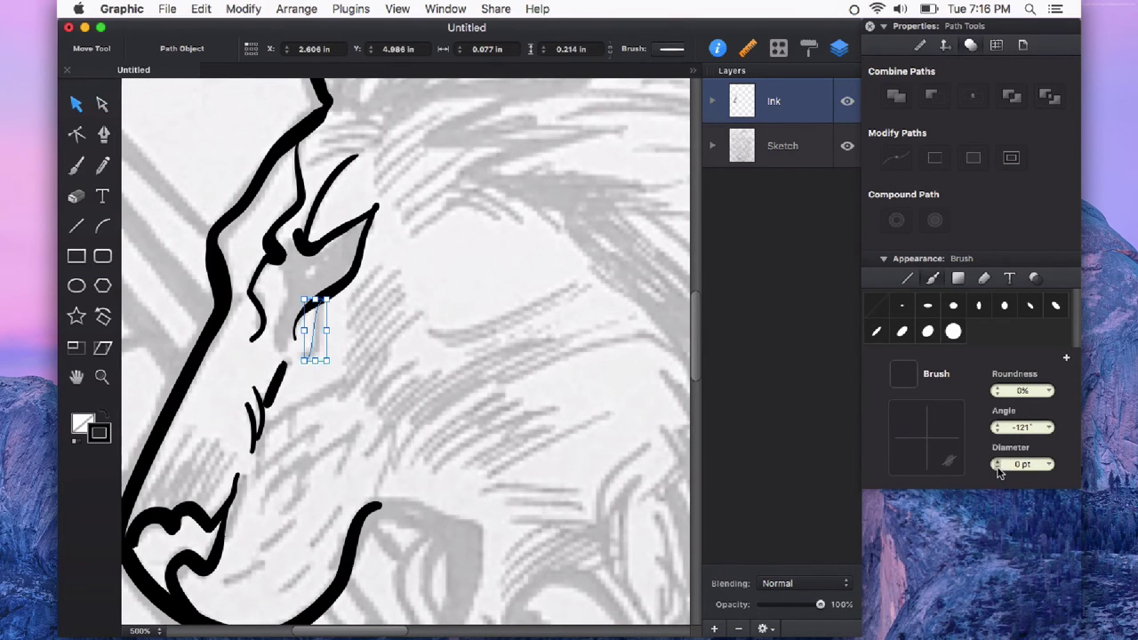
pyautogui.click(997, 460)
# Switch the brush from Use Pressure to Fixed Width and apply the first tapered saved brush
pyautogui.press('b')
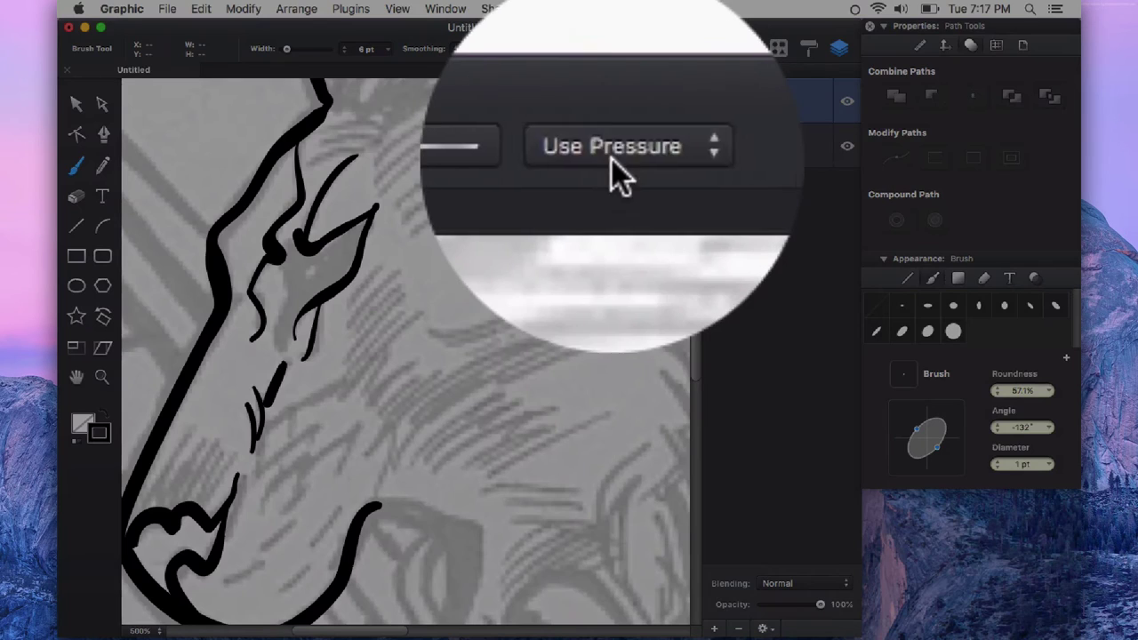
pyautogui.click(612, 50)
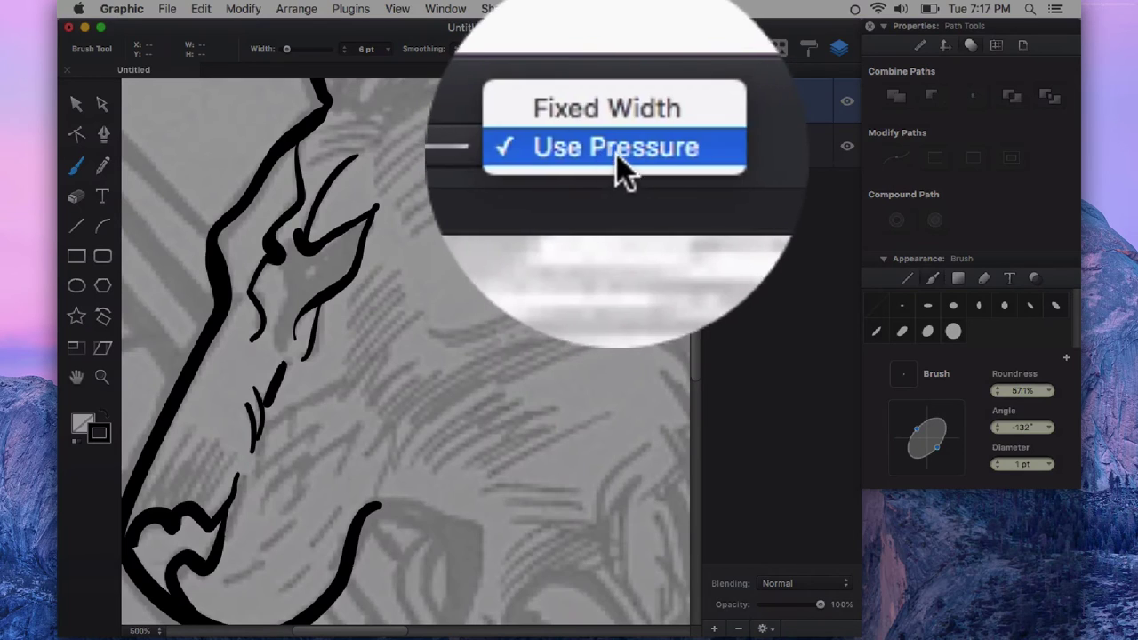
pyautogui.click(611, 33)
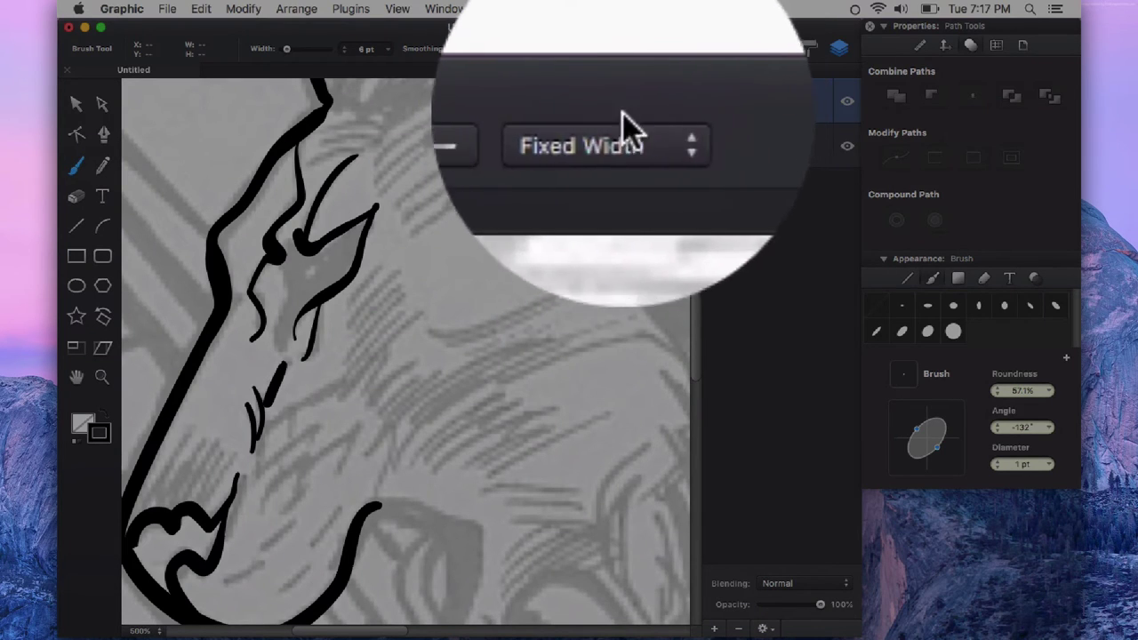
pyautogui.click(548, 47)
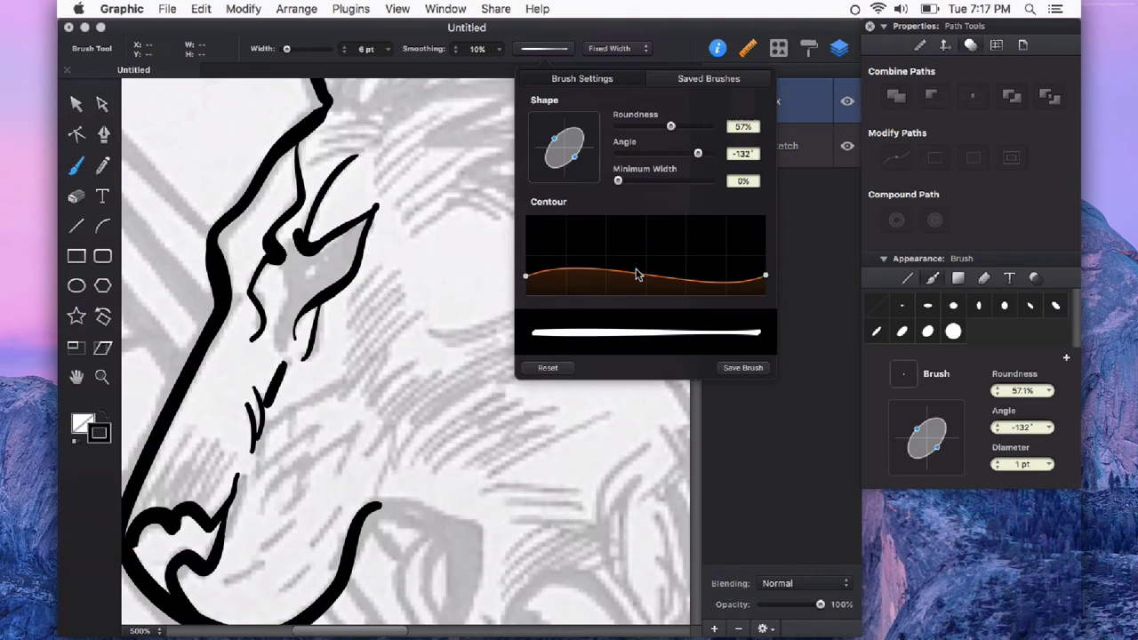
pyautogui.click(703, 80)
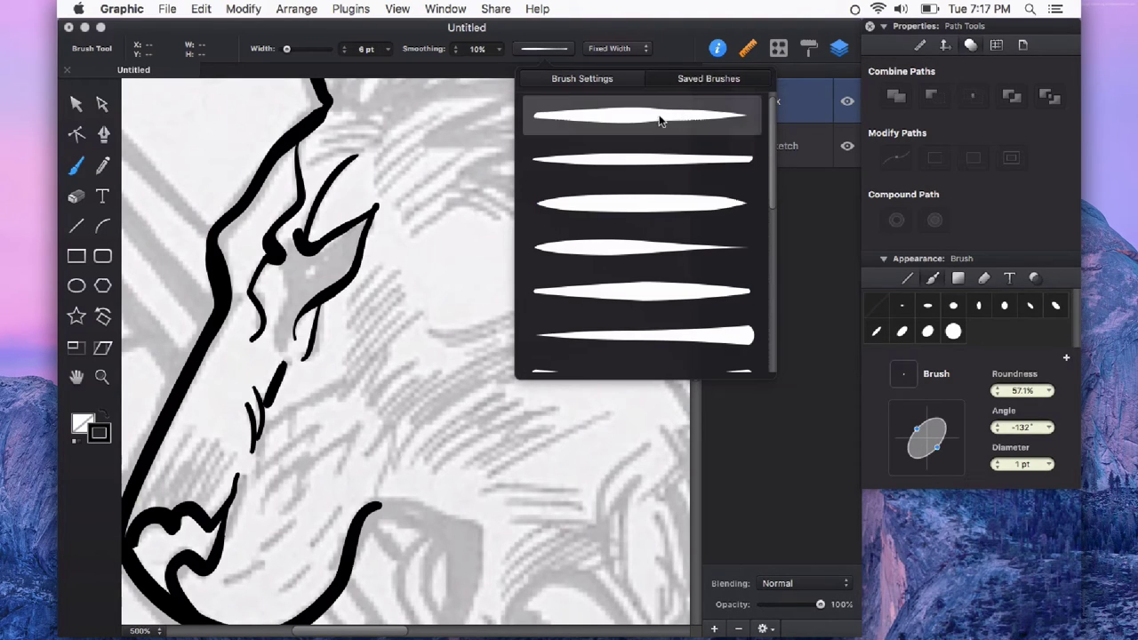
pyautogui.click(650, 118)
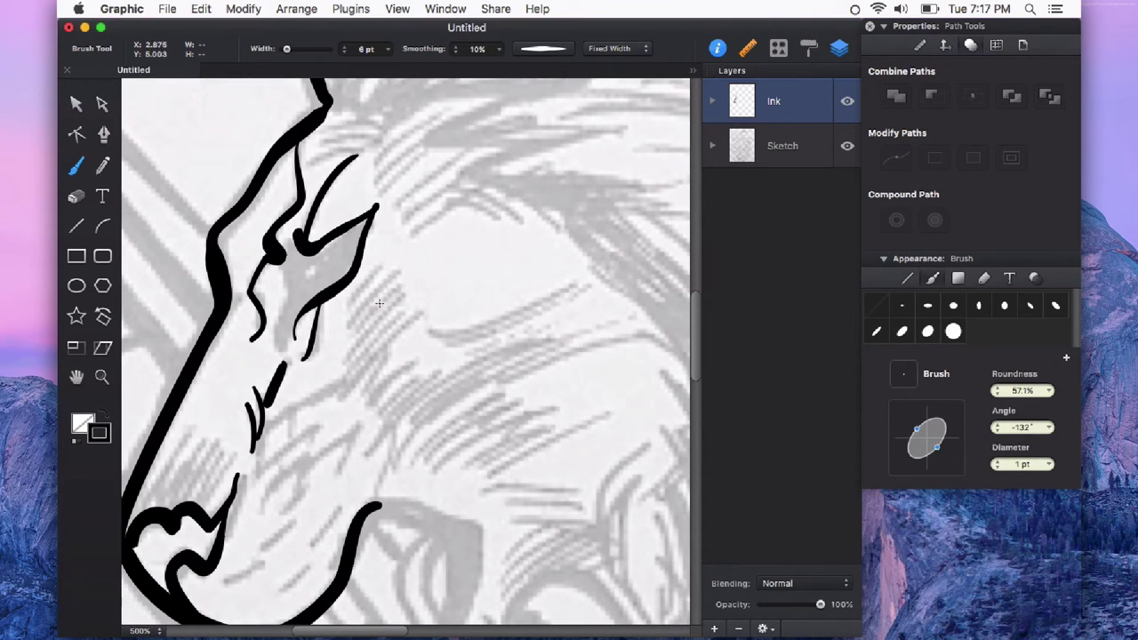
# Ink a cluster of short thin fur hatch strokes right of and below the eye
pyautogui.moveTo(344, 309); pyautogui.dragTo(394, 260)
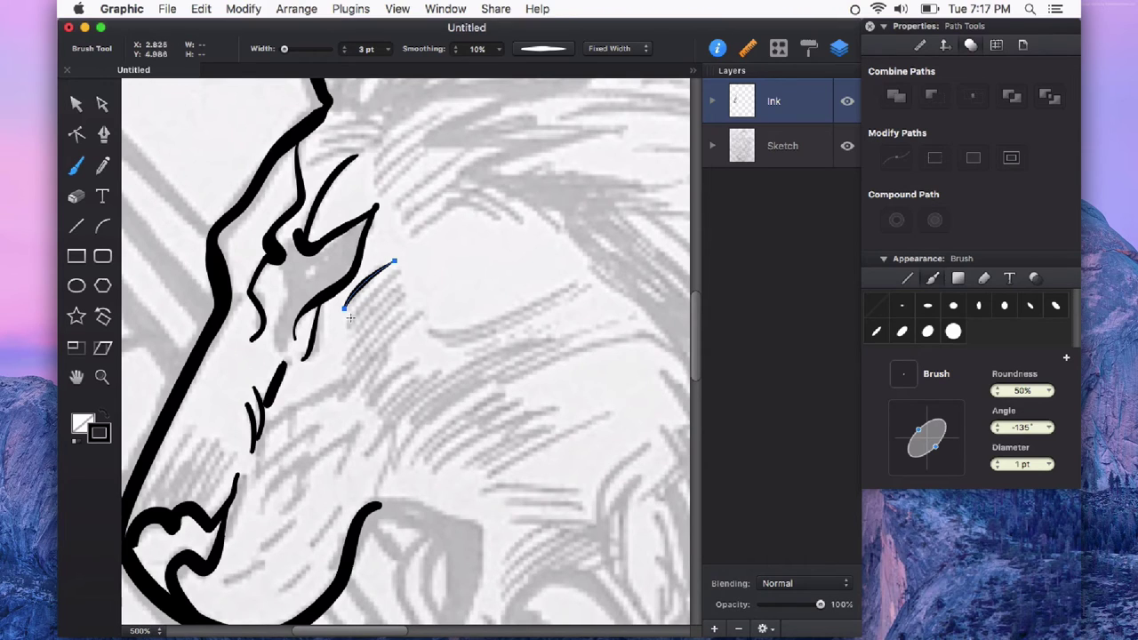
pyautogui.moveTo(405, 267)
pyautogui.mouseDown()
pyautogui.moveTo(347, 325)
pyautogui.moveTo(405, 279)
pyautogui.mouseUp()
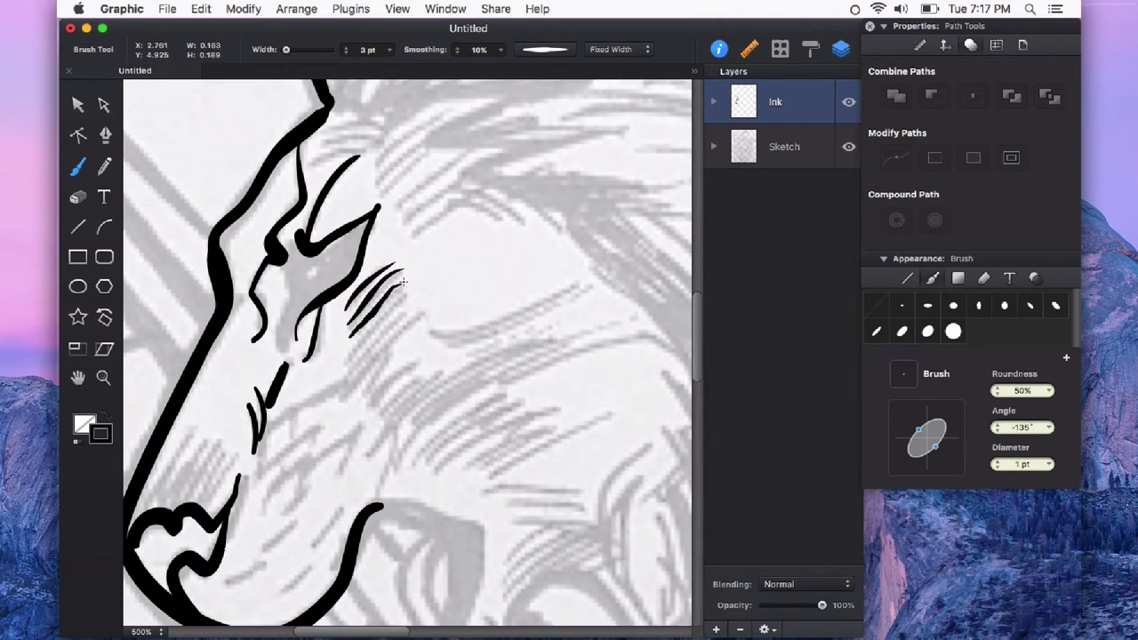
pyautogui.moveTo(348, 368); pyautogui.dragTo(413, 293)
pyautogui.moveTo(347, 377); pyautogui.dragTo(420, 305)
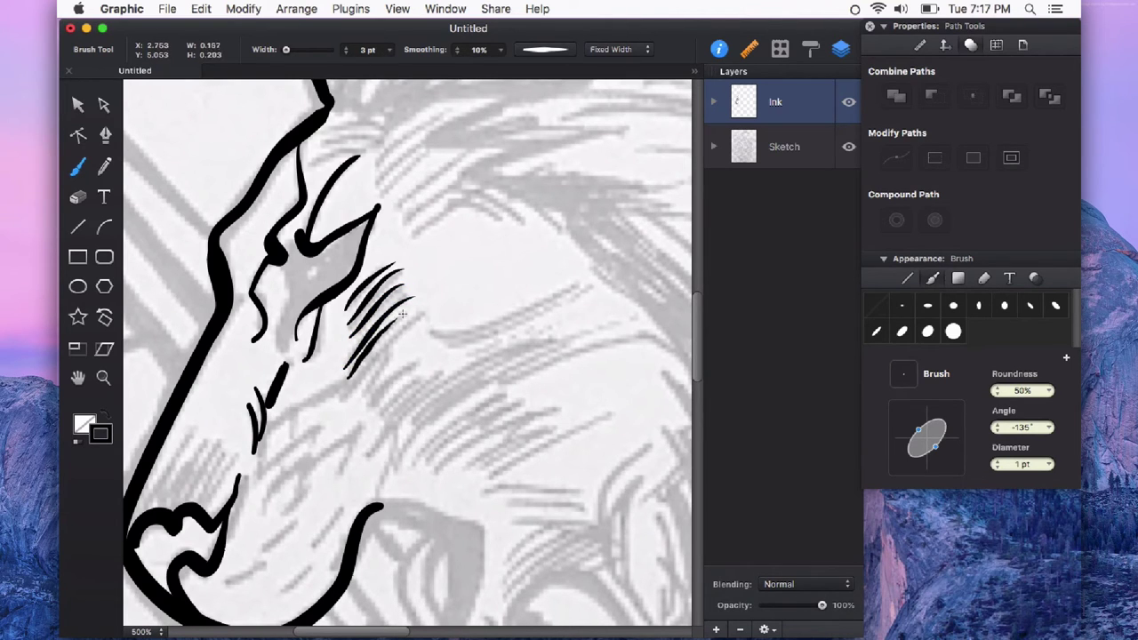
pyautogui.moveTo(349, 393); pyautogui.dragTo(435, 314)
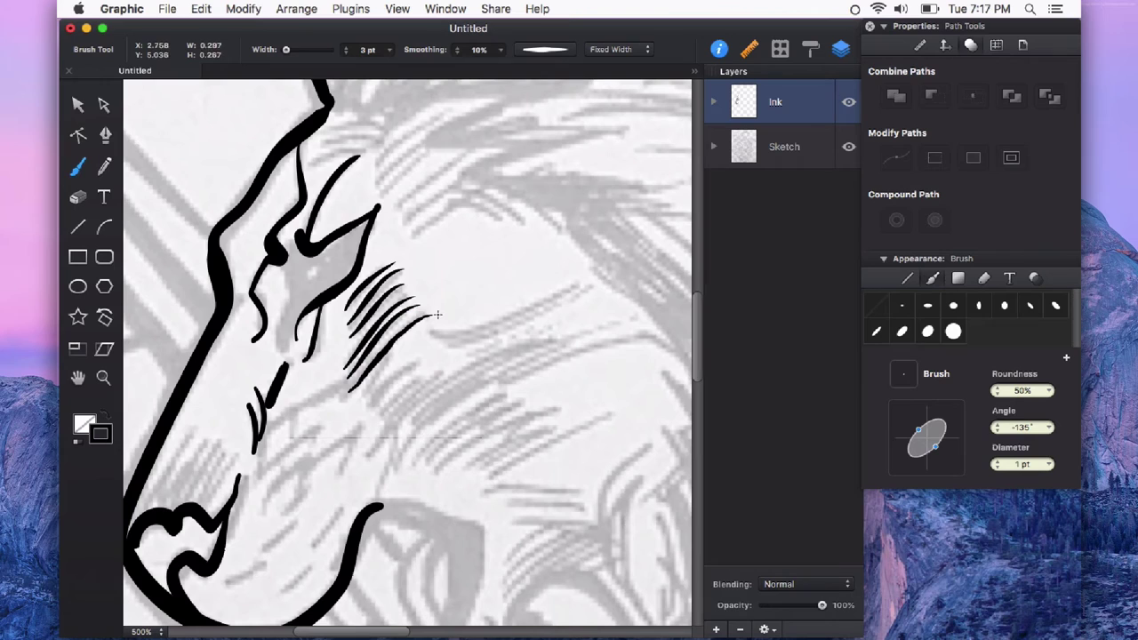
pyautogui.moveTo(361, 402); pyautogui.dragTo(400, 349)
pyautogui.moveTo(370, 408); pyautogui.dragTo(427, 363)
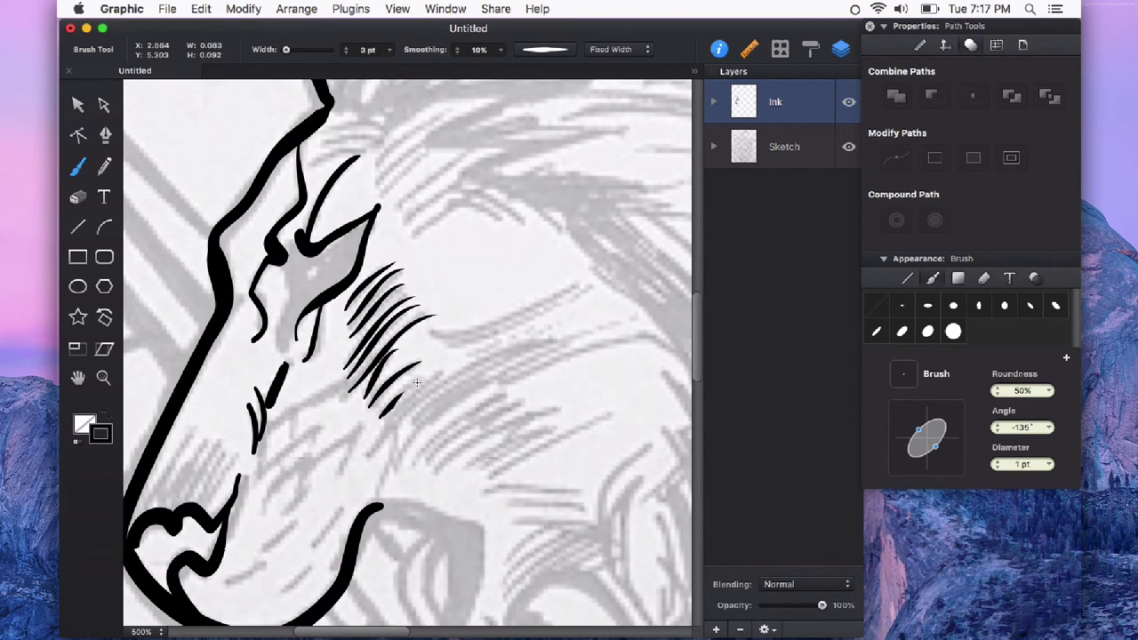
pyautogui.moveTo(381, 423); pyautogui.dragTo(423, 377)
pyautogui.moveTo(378, 444); pyautogui.dragTo(435, 373)
# Add several long fur strokes sweeping up and to the right from the cluster
pyautogui.moveTo(402, 424); pyautogui.dragTo(560, 342)
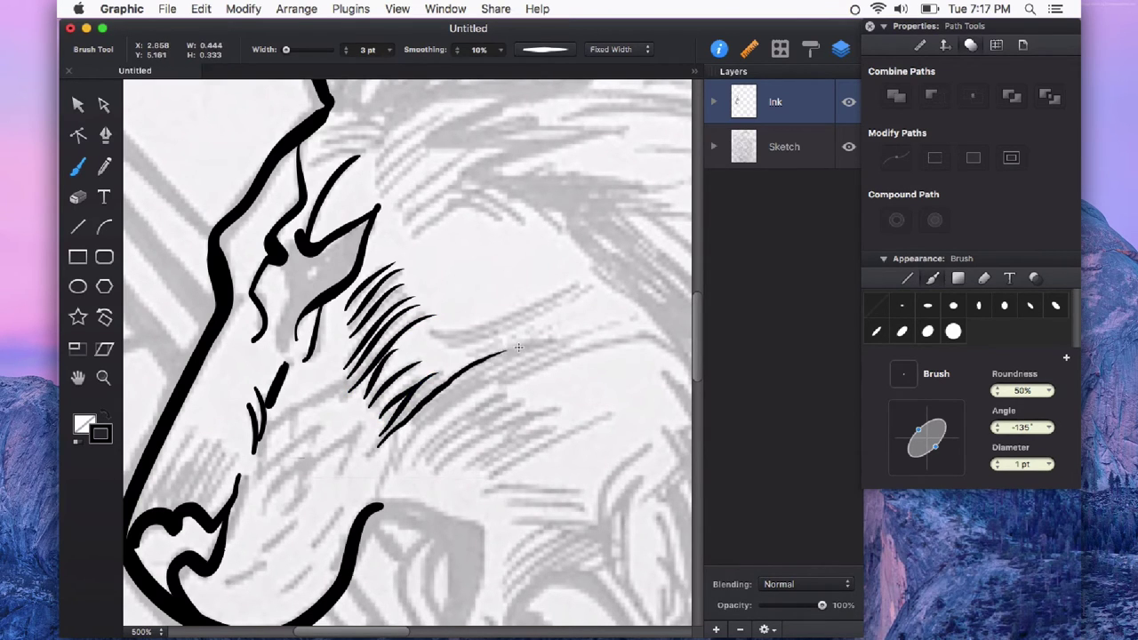
pyautogui.moveTo(409, 430); pyautogui.dragTo(528, 353)
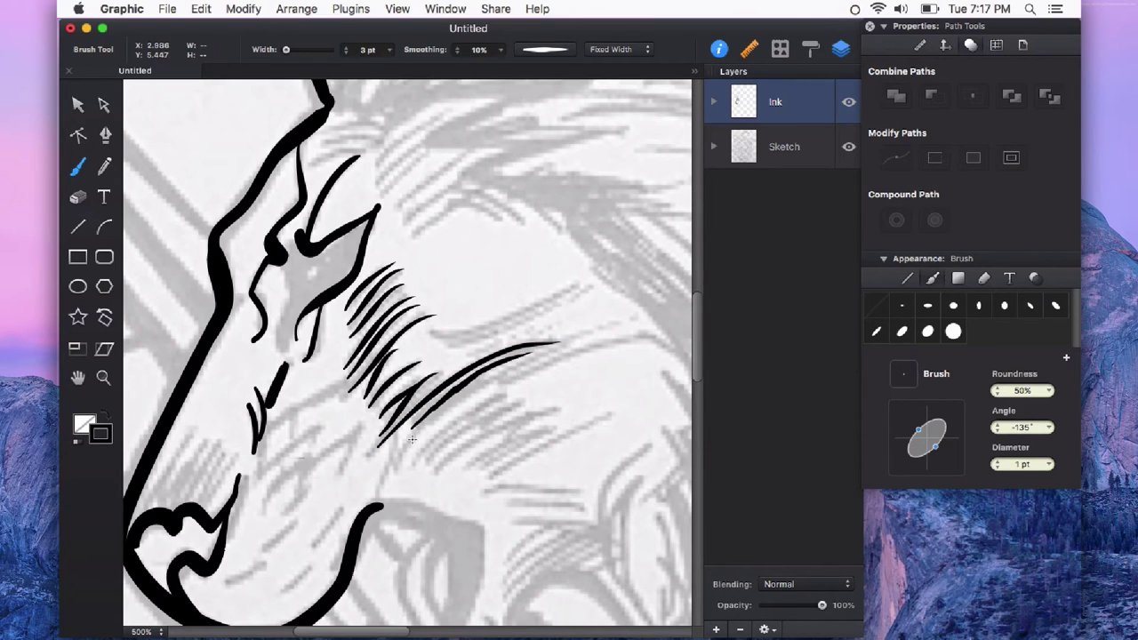
pyautogui.moveTo(402, 454); pyautogui.dragTo(520, 355)
pyautogui.moveTo(588, 334); pyautogui.dragTo(628, 327)
pyautogui.moveTo(433, 333); pyautogui.dragTo(578, 294)
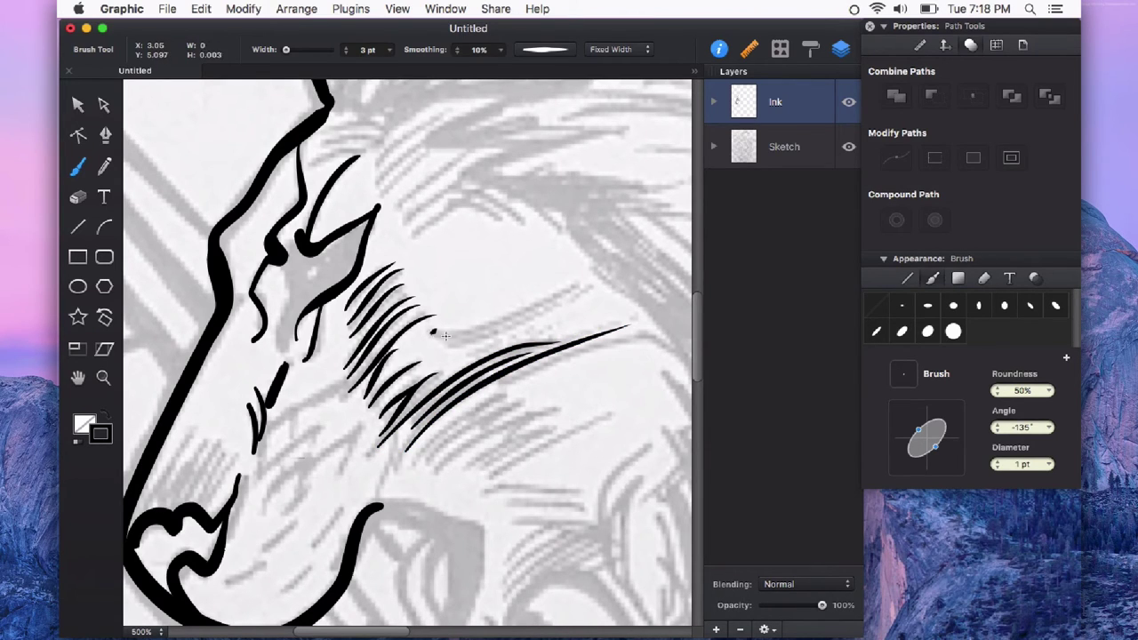
# Add curved hatch strokes along the upper curve and hair strokes above the eye into the mane
pyautogui.moveTo(455, 330); pyautogui.dragTo(577, 282)
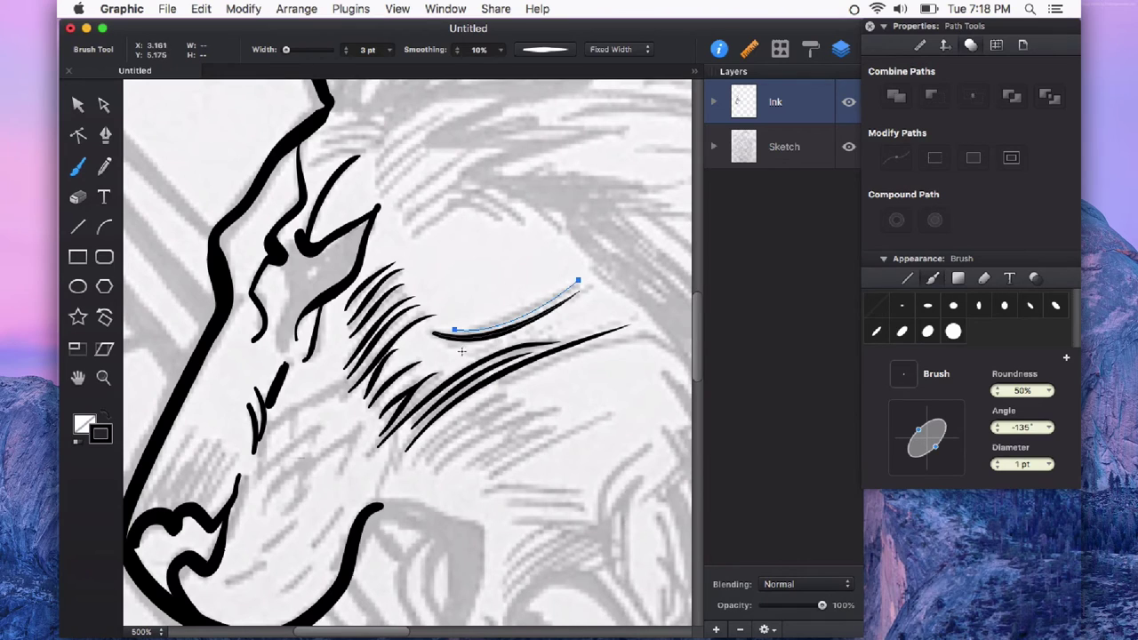
pyautogui.moveTo(461, 351); pyautogui.dragTo(580, 285)
pyautogui.moveTo(407, 237); pyautogui.dragTo(495, 184)
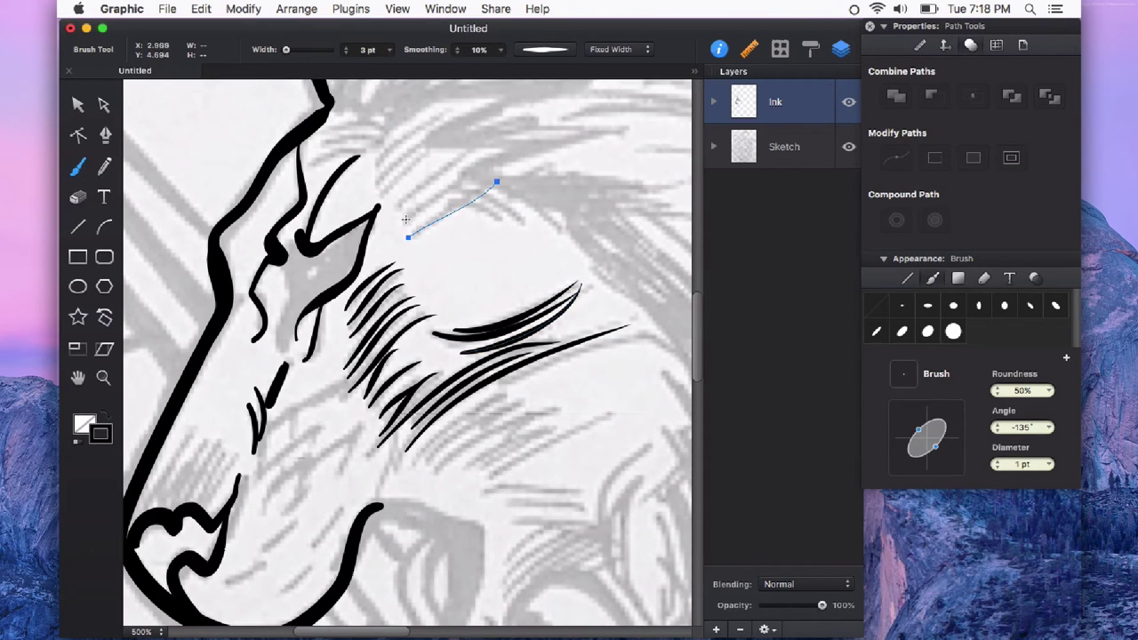
pyautogui.moveTo(397, 207)
pyautogui.mouseDown()
pyautogui.moveTo(467, 153)
pyautogui.moveTo(436, 149)
pyautogui.mouseUp()
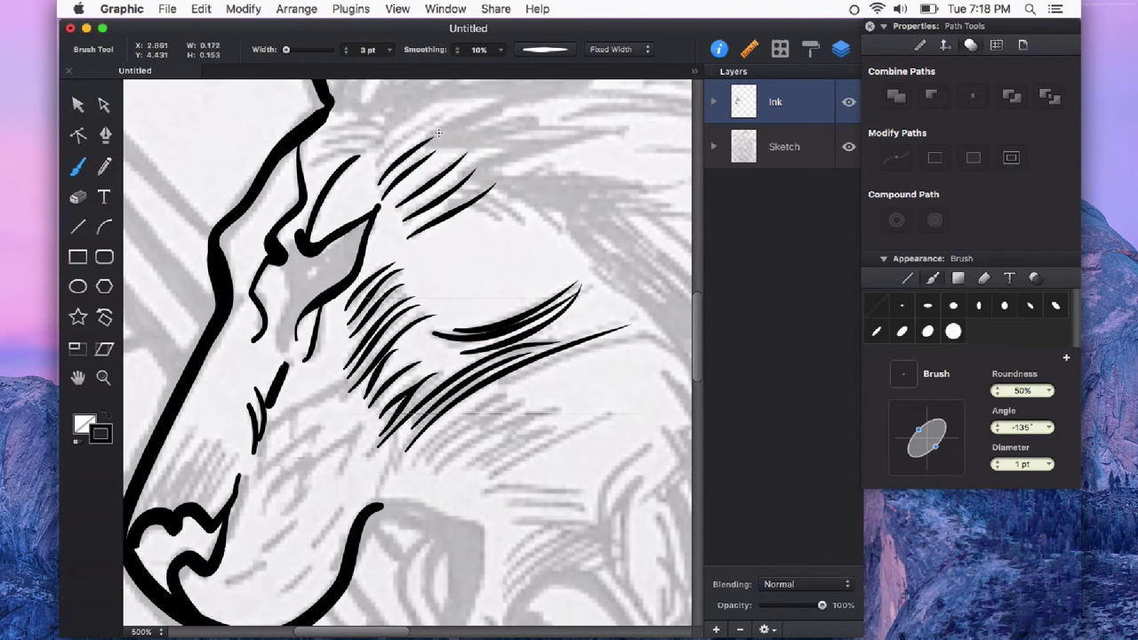
pyautogui.moveTo(373, 168); pyautogui.dragTo(450, 116)
pyautogui.moveTo(422, 193); pyautogui.dragTo(508, 230)
pyautogui.moveTo(453, 170); pyautogui.dragTo(564, 237)
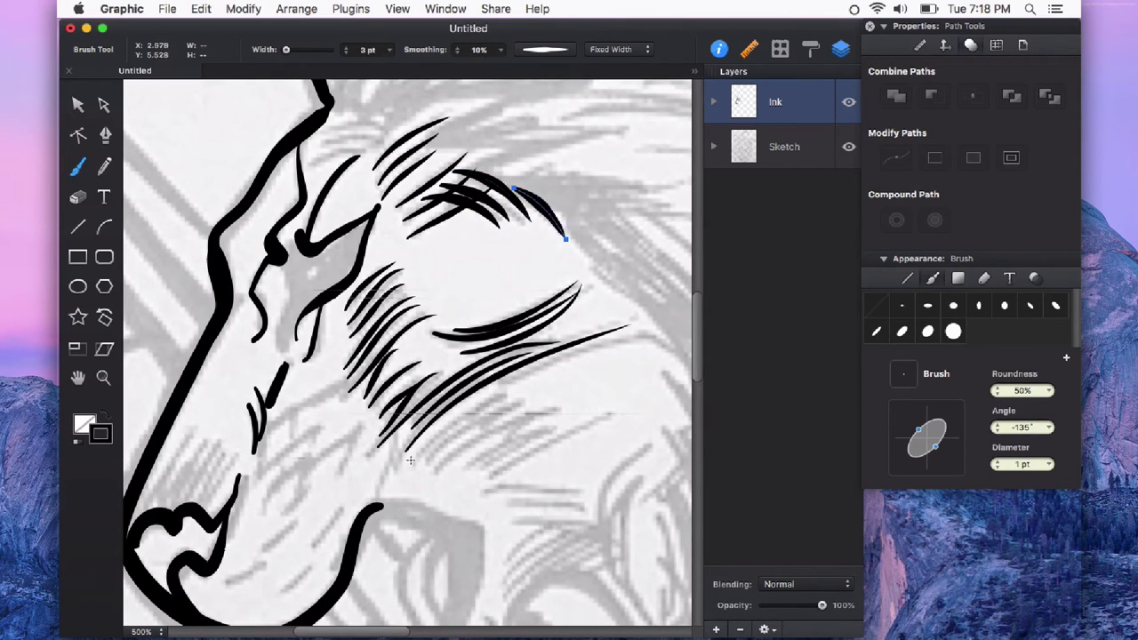
# Hatch the cheek fur with a long rising stroke and add short marks near the muzzle
pyautogui.moveTo(409, 462)
pyautogui.mouseDown()
pyautogui.moveTo(514, 386)
pyautogui.moveTo(503, 409)
pyautogui.moveTo(531, 400)
pyautogui.moveTo(437, 469)
pyautogui.mouseUp()
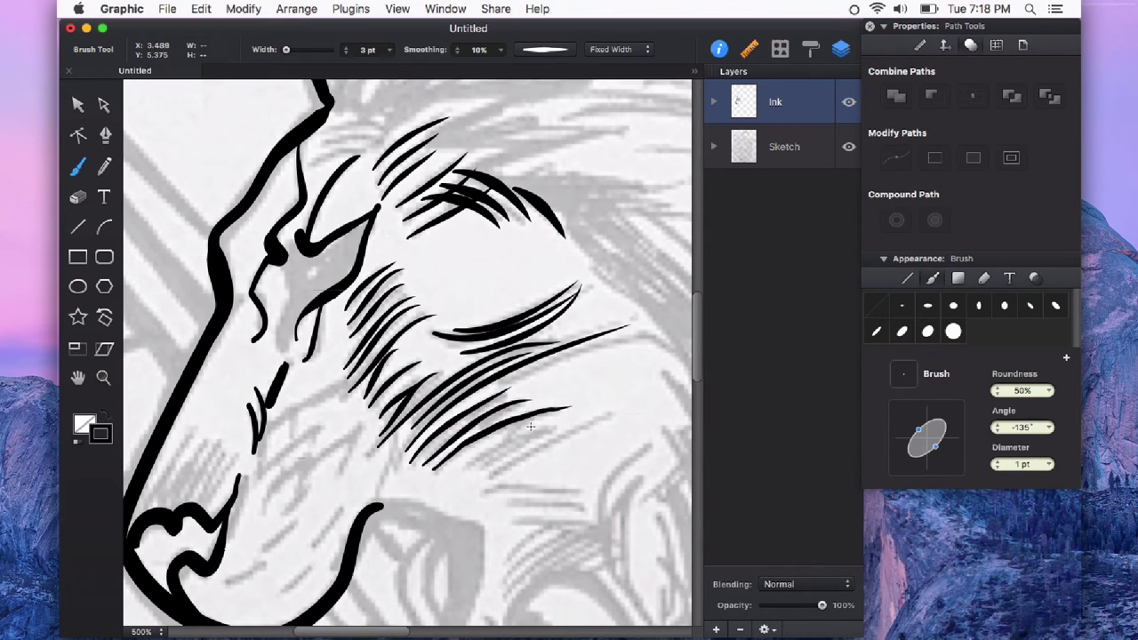
pyautogui.moveTo(544, 419)
pyautogui.mouseDown()
pyautogui.moveTo(455, 473)
pyautogui.moveTo(471, 476)
pyautogui.mouseUp()
pyautogui.moveTo(580, 422); pyautogui.dragTo(480, 479)
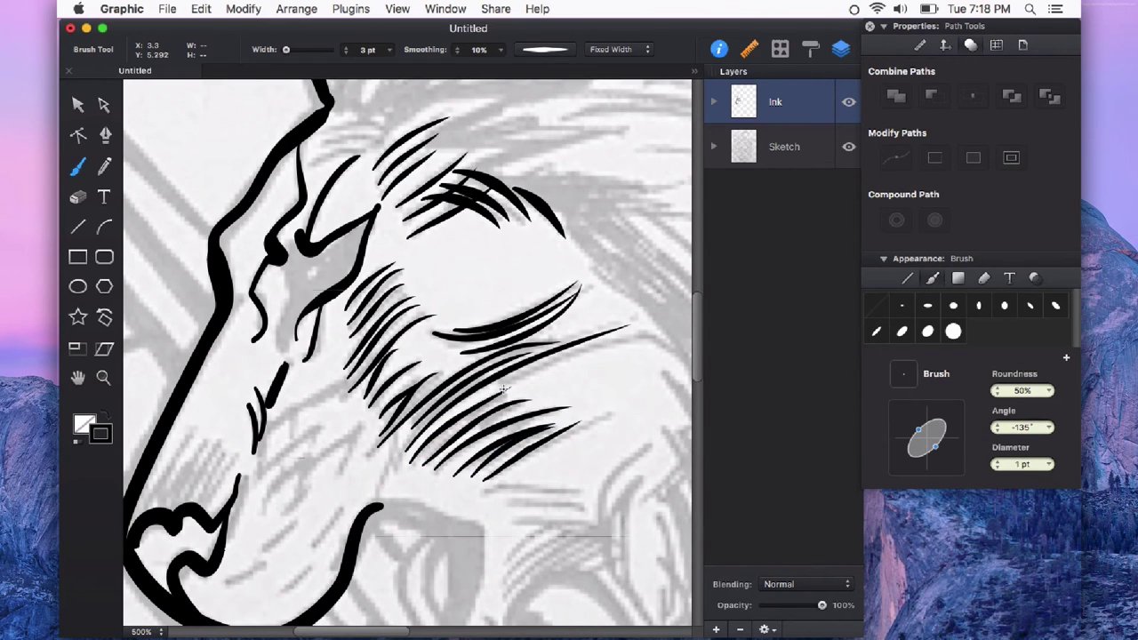
pyautogui.moveTo(488, 394); pyautogui.dragTo(684, 347)
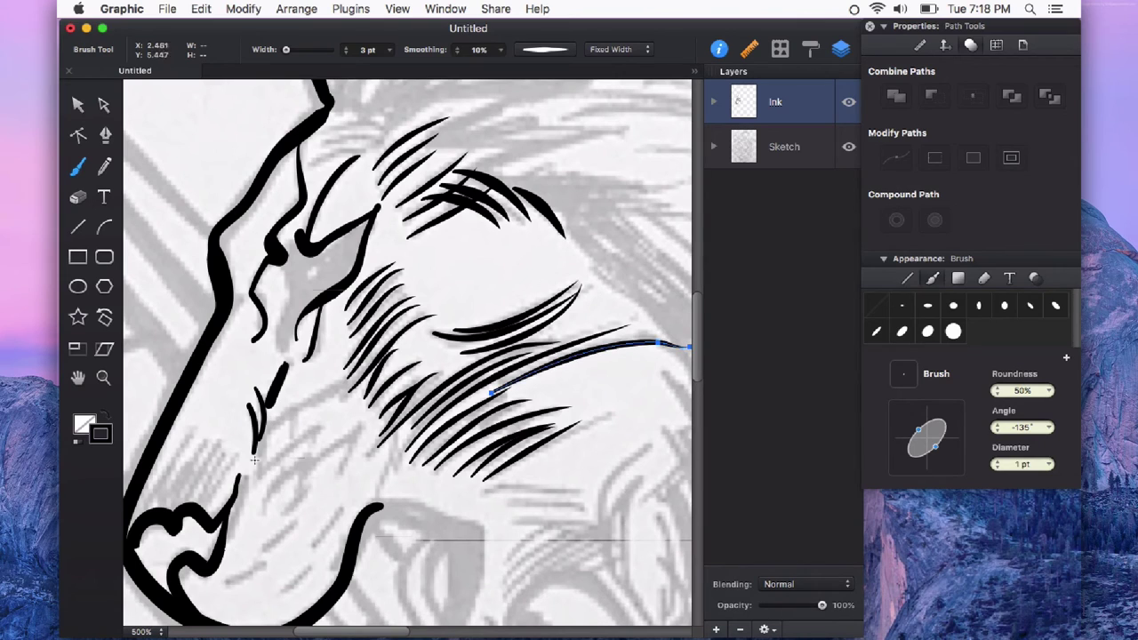
pyautogui.moveTo(194, 435); pyautogui.dragTo(165, 510)
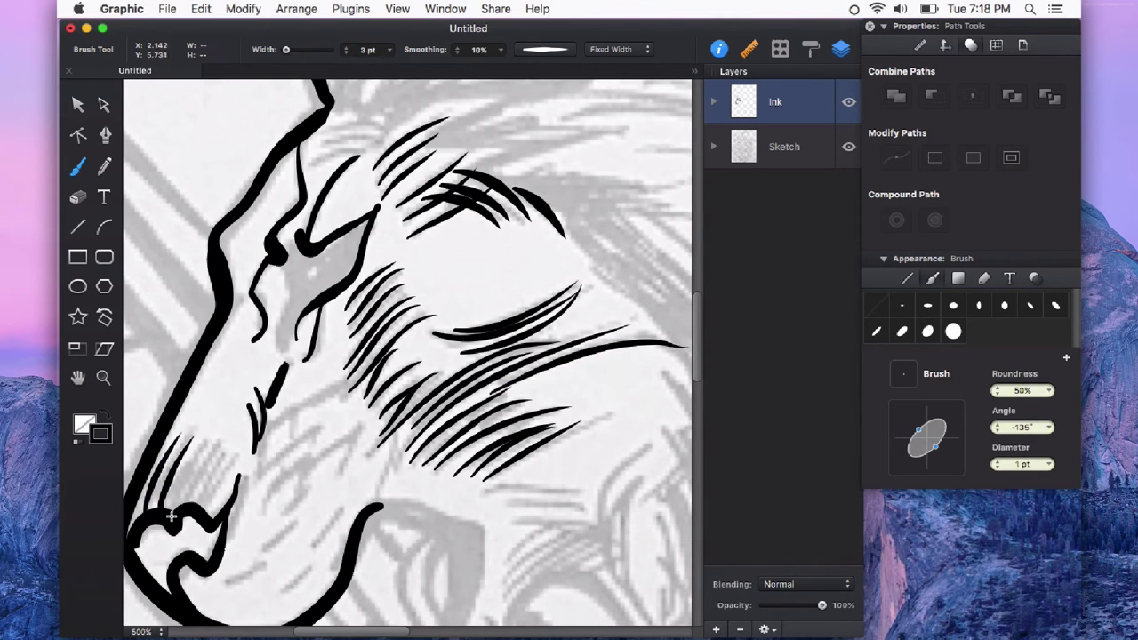
pyautogui.moveTo(202, 440)
pyautogui.mouseDown()
pyautogui.moveTo(170, 515)
pyautogui.moveTo(195, 514)
pyautogui.moveTo(235, 447)
pyautogui.moveTo(353, 376)
pyautogui.mouseUp()
# Hatch thin fur lines below the cheek, along the nose and left of it
pyautogui.moveTo(258, 478); pyautogui.dragTo(320, 406)
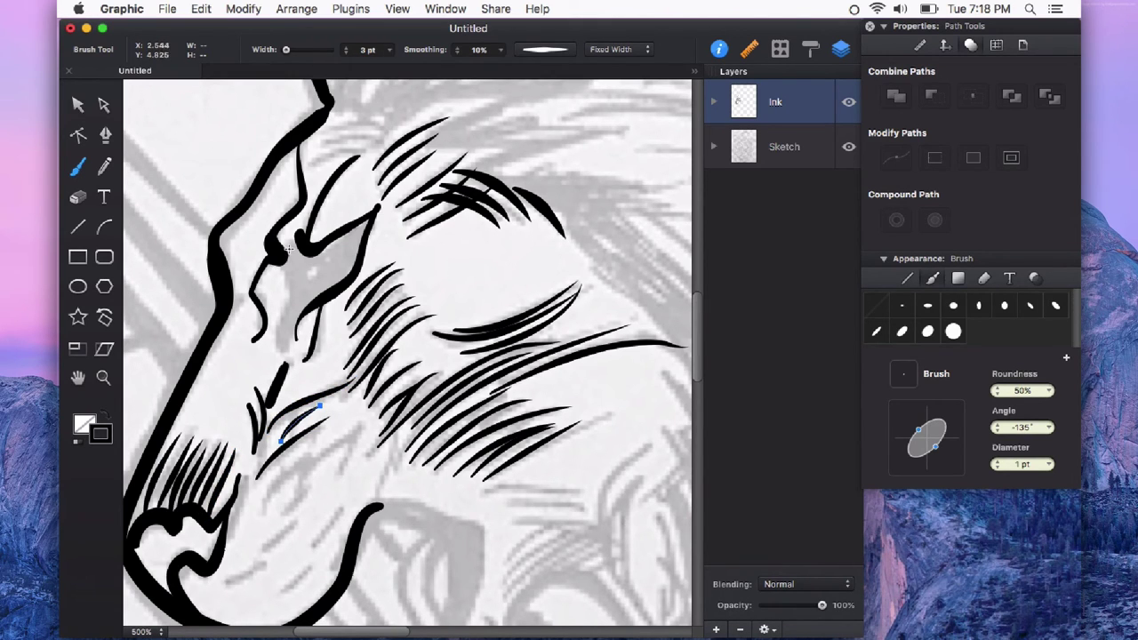
pyautogui.moveTo(302, 247); pyautogui.dragTo(269, 347)
pyautogui.moveTo(300, 311); pyautogui.dragTo(281, 368)
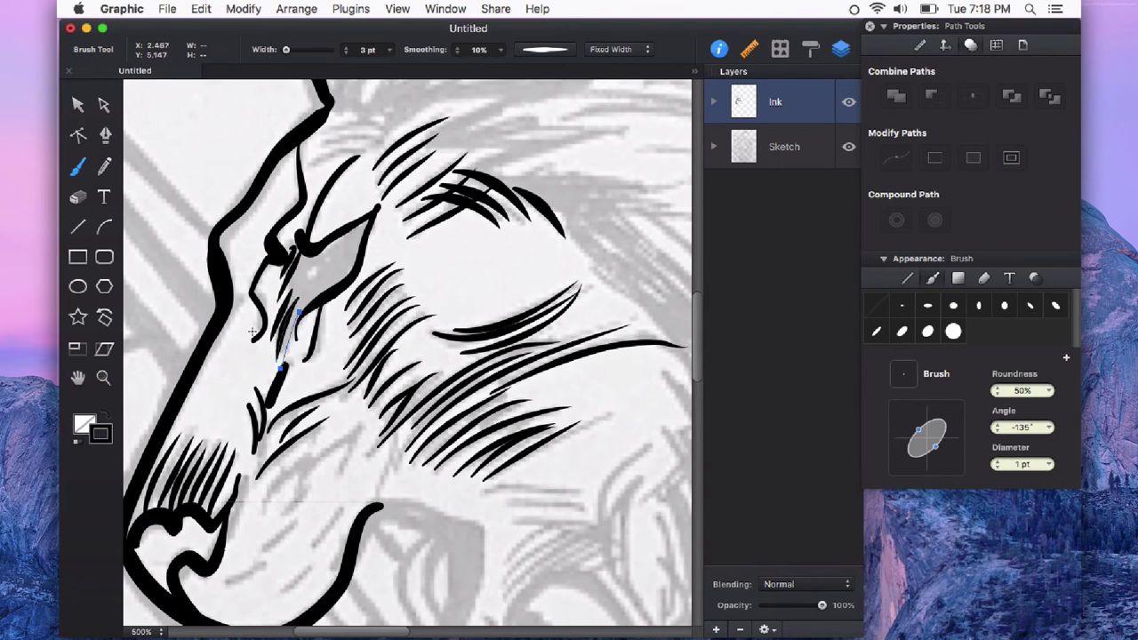
pyautogui.moveTo(245, 295); pyautogui.dragTo(224, 335)
# Sweep long curved hatch strokes above the eye and three long mane strokes to the right
pyautogui.moveTo(313, 174)
pyautogui.mouseDown()
pyautogui.moveTo(372, 151)
pyautogui.moveTo(394, 104)
pyautogui.mouseUp()
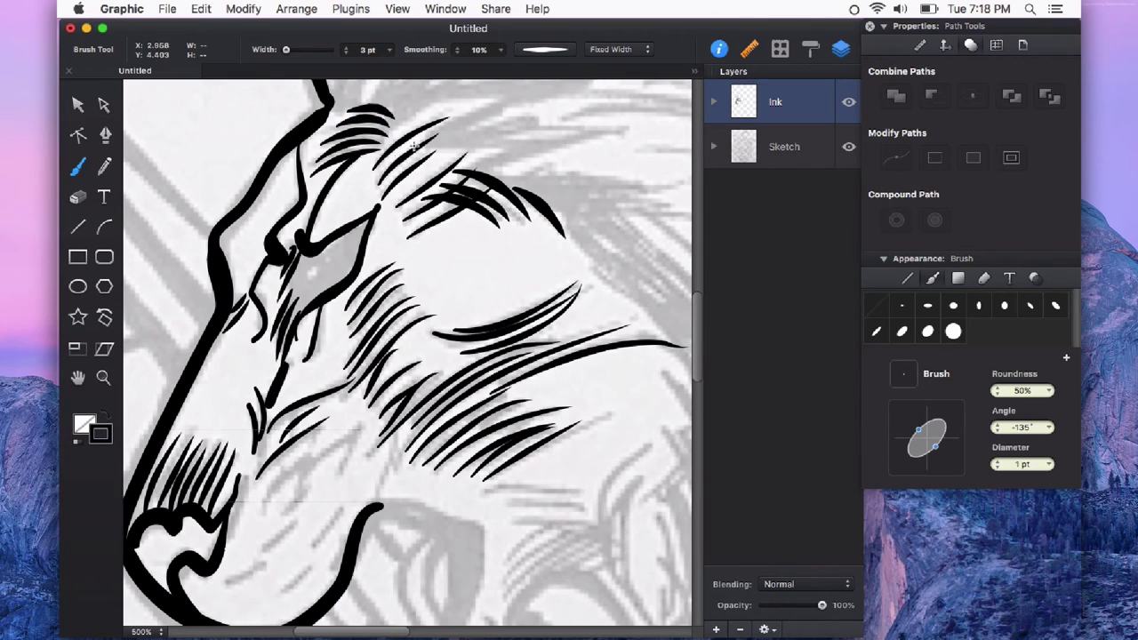
pyautogui.moveTo(373, 169); pyautogui.dragTo(494, 93)
pyautogui.moveTo(391, 161); pyautogui.dragTo(505, 103)
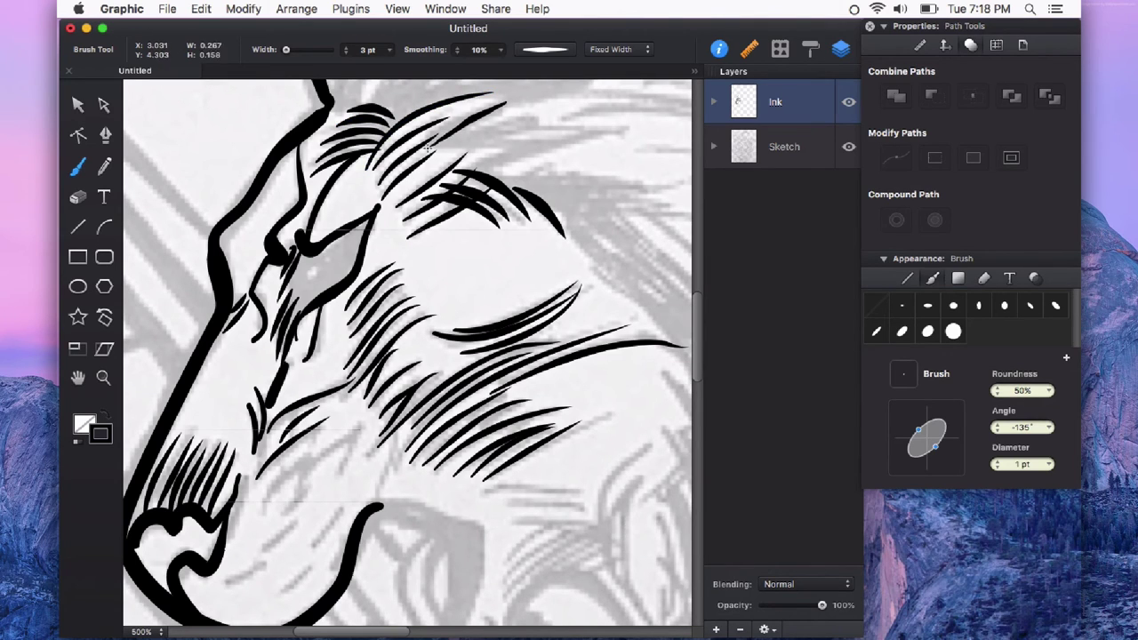
pyautogui.moveTo(435, 144)
pyautogui.mouseDown()
pyautogui.moveTo(534, 118)
pyautogui.moveTo(569, 133)
pyautogui.mouseUp()
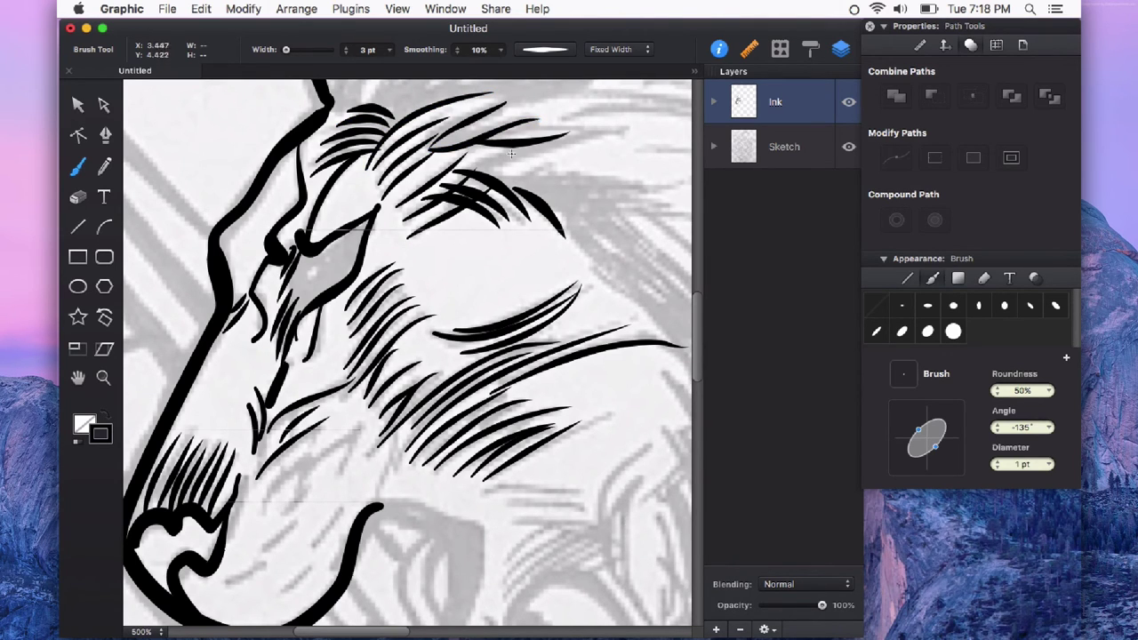
pyautogui.moveTo(458, 171); pyautogui.dragTo(553, 137)
pyautogui.moveTo(504, 187); pyautogui.dragTo(649, 184)
pyautogui.moveTo(547, 190); pyautogui.dragTo(642, 203)
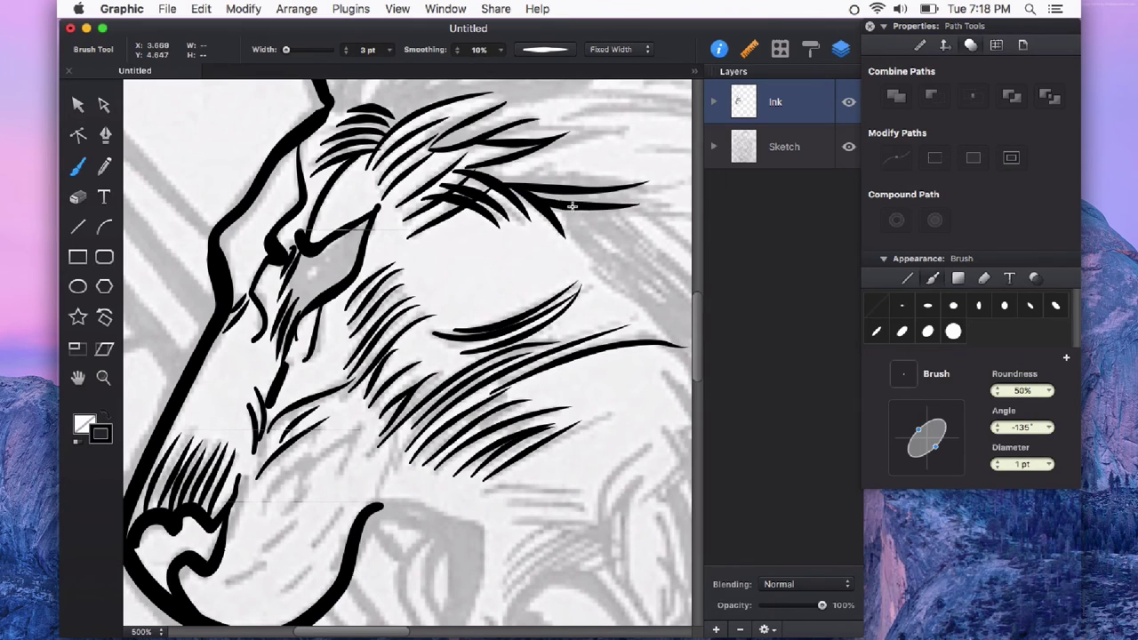
pyautogui.moveTo(569, 206); pyautogui.dragTo(654, 211)
# Hatch the lower cheek, jaw and lower muzzle, adding two horizontal strokes below the jaw
pyautogui.moveTo(500, 466); pyautogui.dragTo(646, 388)
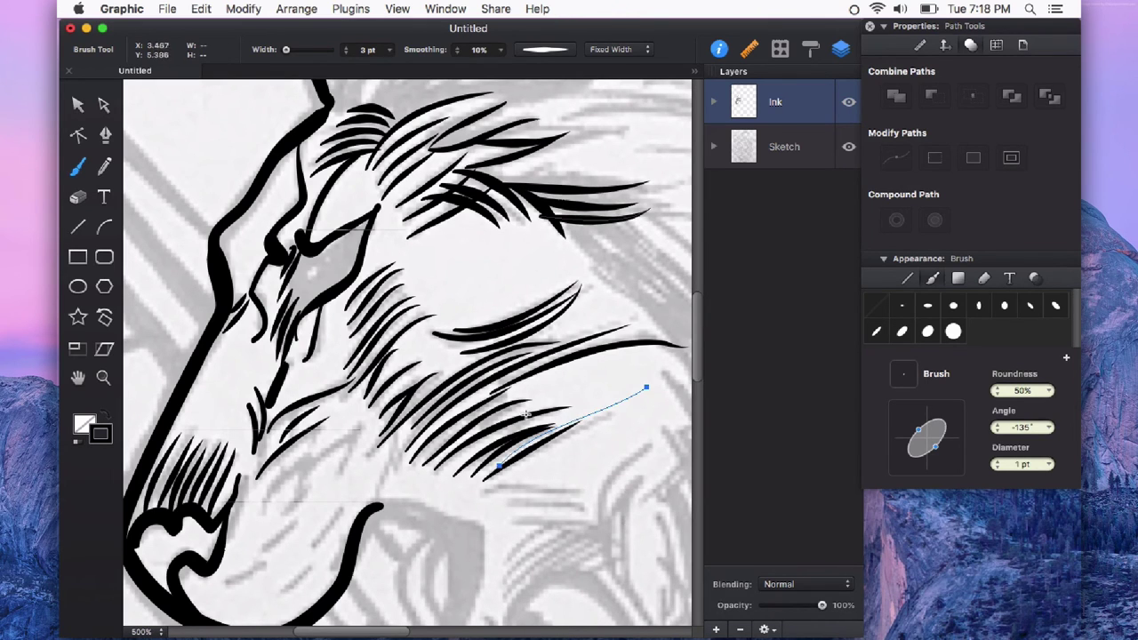
pyautogui.moveTo(301, 460)
pyautogui.mouseDown()
pyautogui.moveTo(265, 505)
pyautogui.moveTo(357, 426)
pyautogui.moveTo(326, 487)
pyautogui.mouseUp()
pyautogui.moveTo(321, 427); pyautogui.dragTo(305, 453)
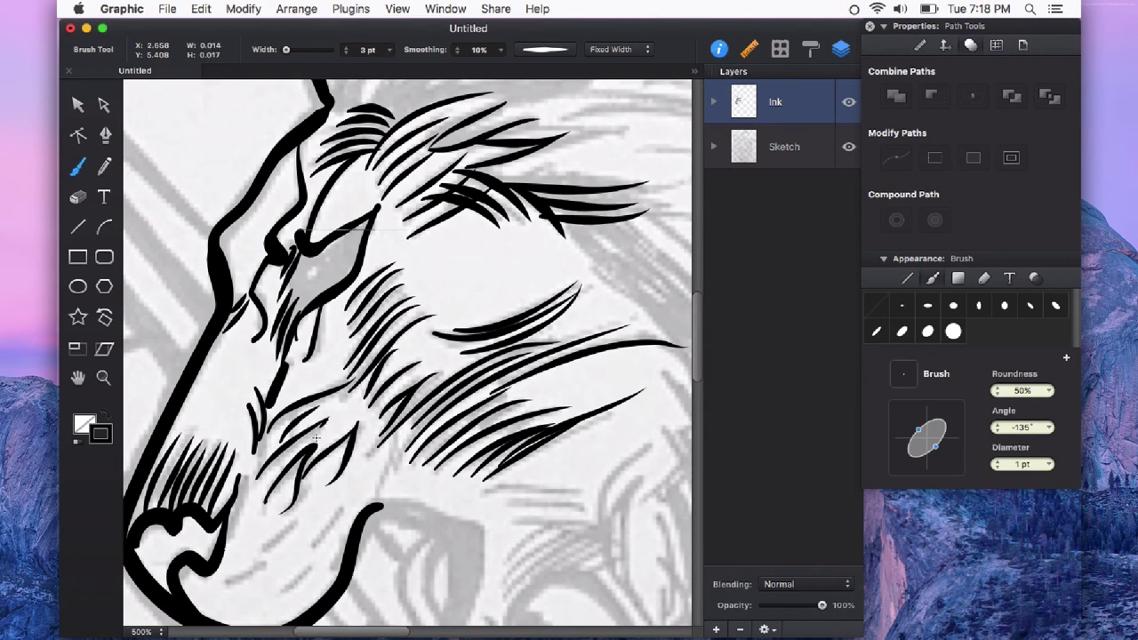
pyautogui.moveTo(391, 431)
pyautogui.mouseDown()
pyautogui.moveTo(365, 468)
pyautogui.moveTo(373, 499)
pyautogui.mouseUp()
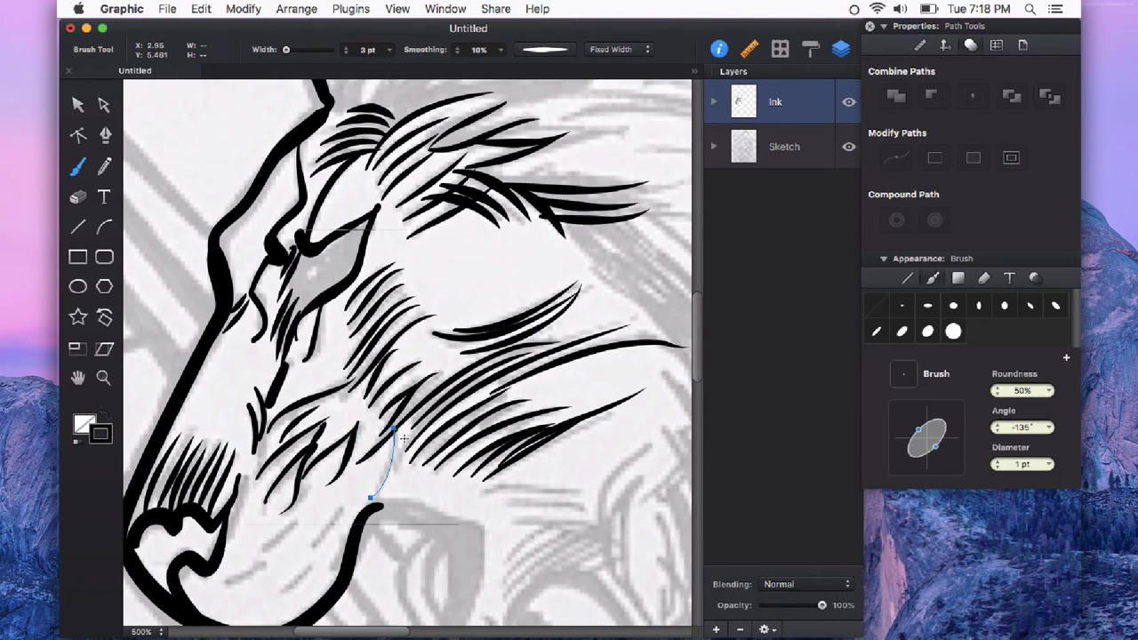
pyautogui.moveTo(222, 580)
pyautogui.mouseDown()
pyautogui.moveTo(270, 560)
pyautogui.moveTo(306, 513)
pyautogui.mouseUp()
pyautogui.moveTo(283, 589)
pyautogui.mouseDown()
pyautogui.moveTo(320, 553)
pyautogui.moveTo(335, 509)
pyautogui.mouseUp()
pyautogui.moveTo(468, 489); pyautogui.dragTo(600, 488)
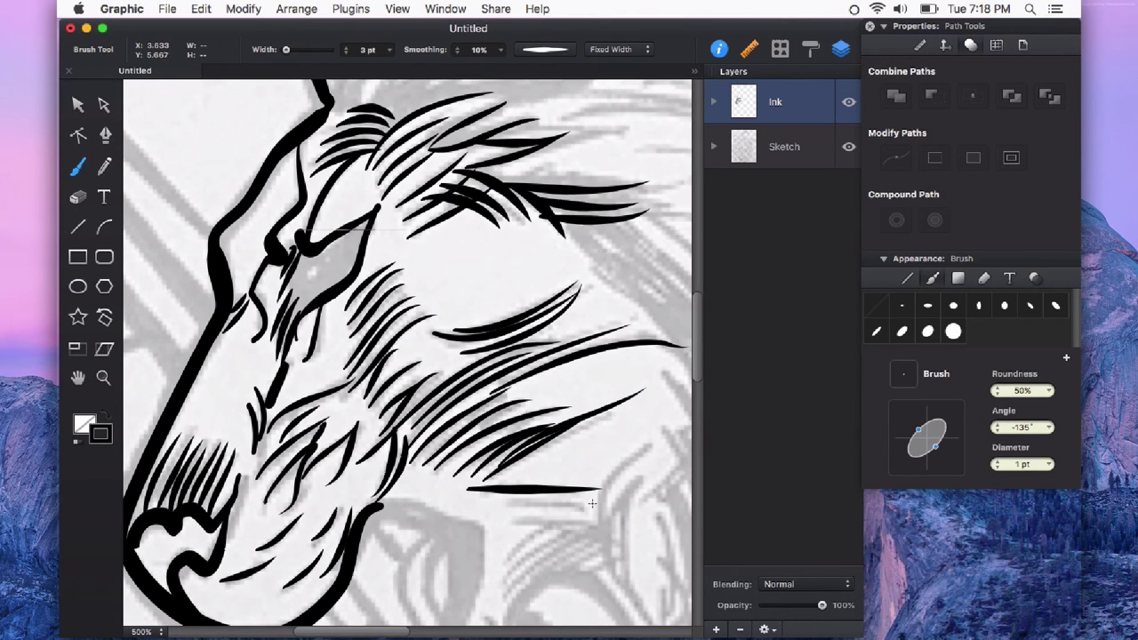
pyautogui.moveTo(494, 502); pyautogui.dragTo(610, 513)
# Zoom in to inspect the ink strokes, pan across them, then zoom out to the whole head
pyautogui.press('z')
pyautogui.moveTo(358, 160); pyautogui.dragTo(625, 257)
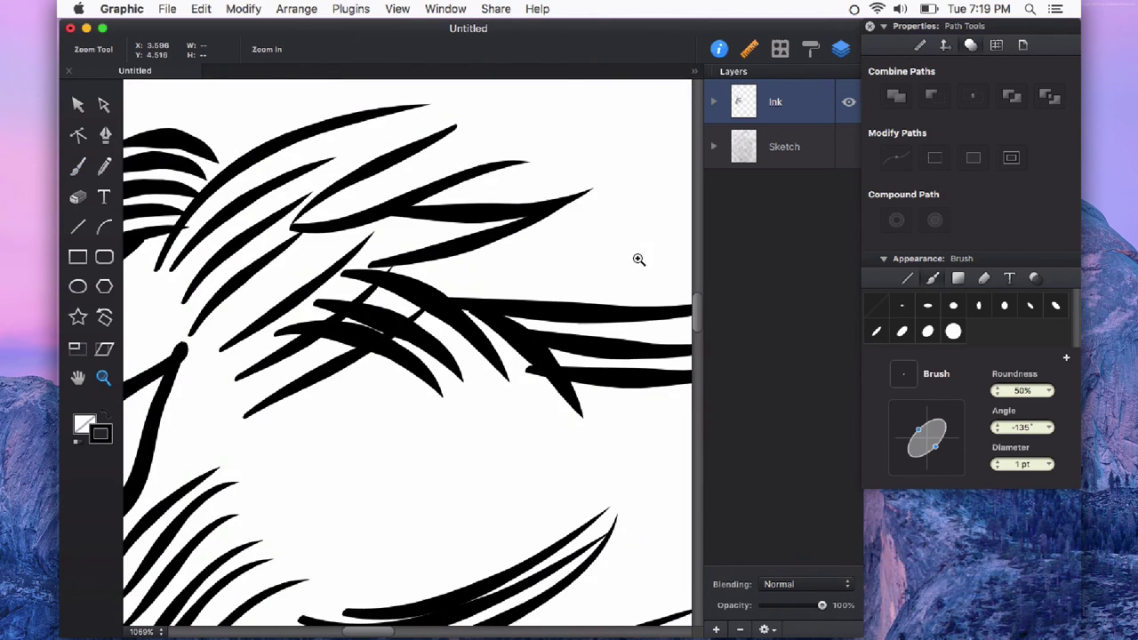
pyautogui.moveTo(259, 417); pyautogui.dragTo(505, 206)
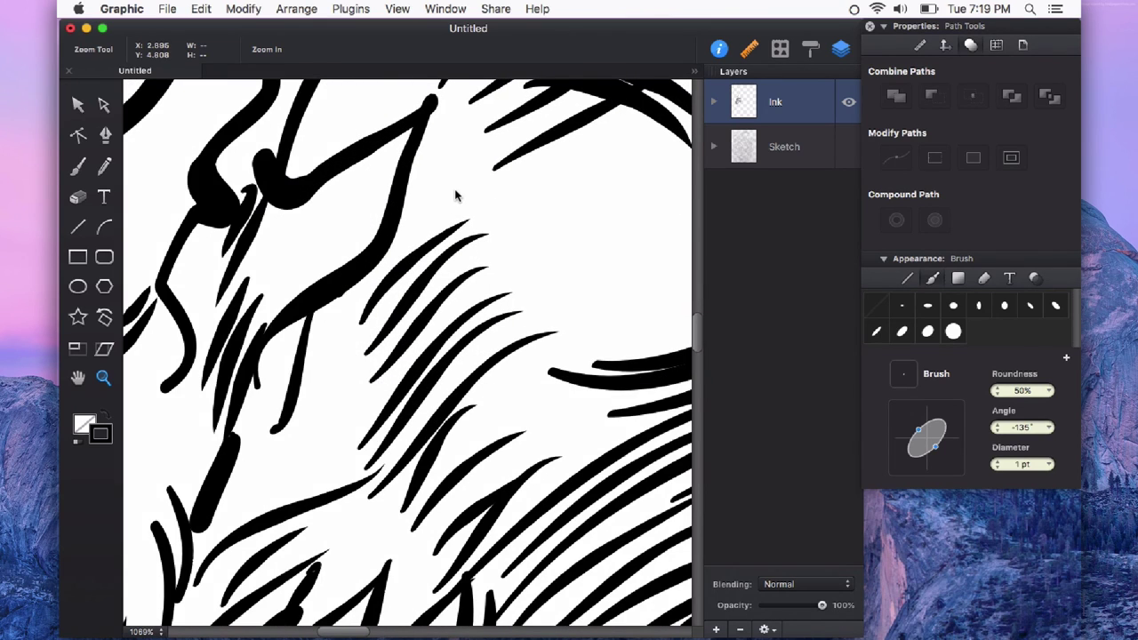
pyautogui.press('super+minus')
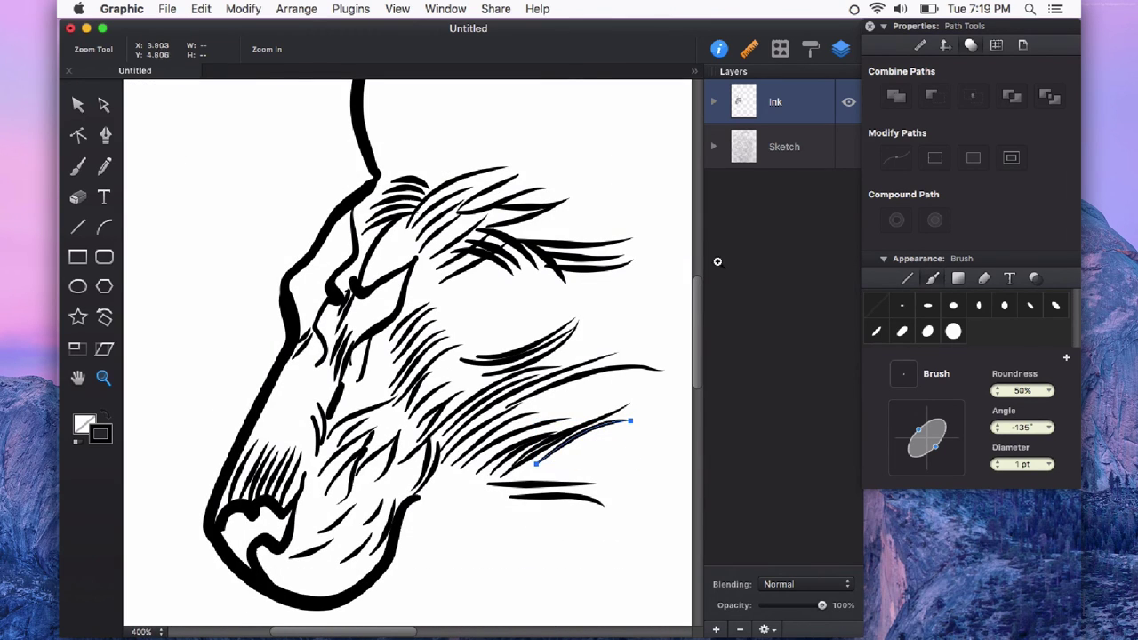
# Show the Sketch layer again beneath the ink and make it the active layer
pyautogui.press('v')
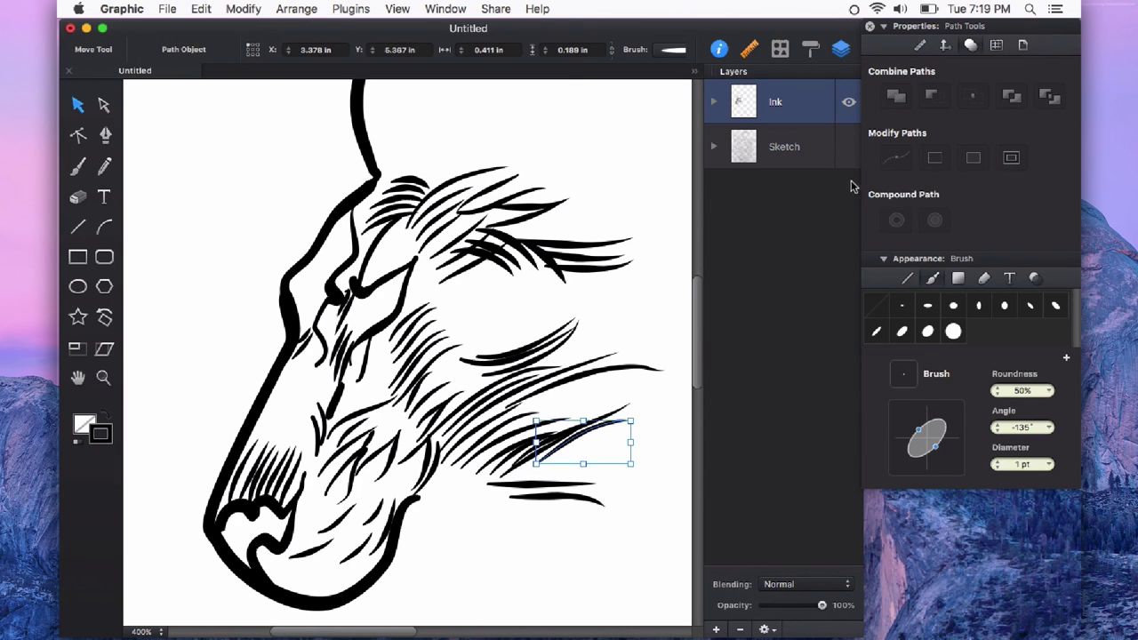
pyautogui.click(849, 149)
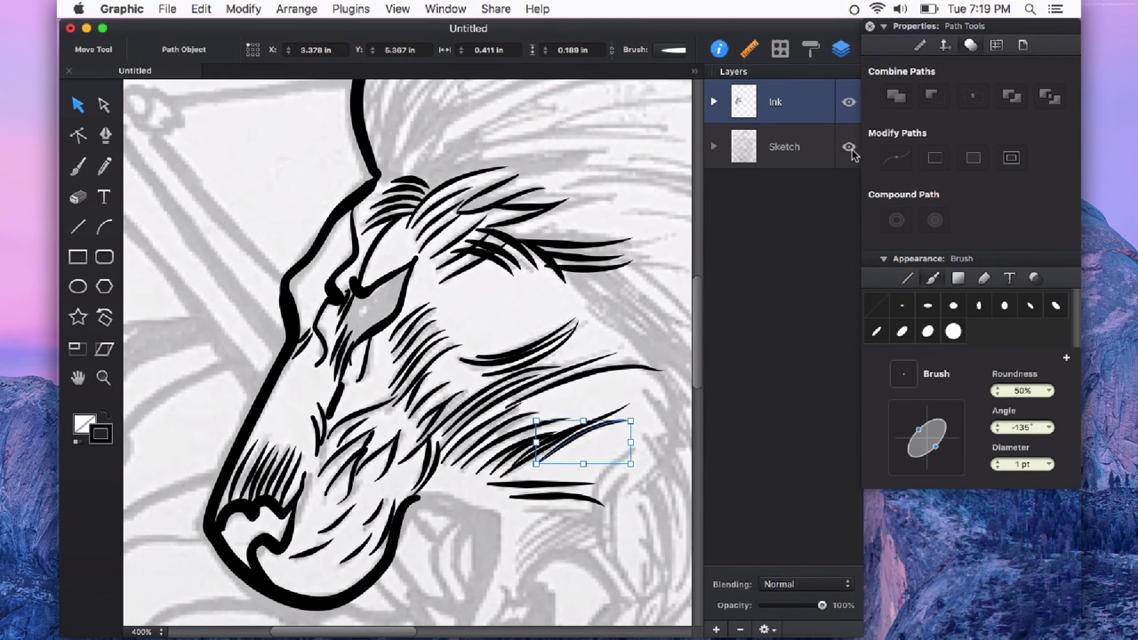
pyautogui.click(849, 148)
pyautogui.press('b')
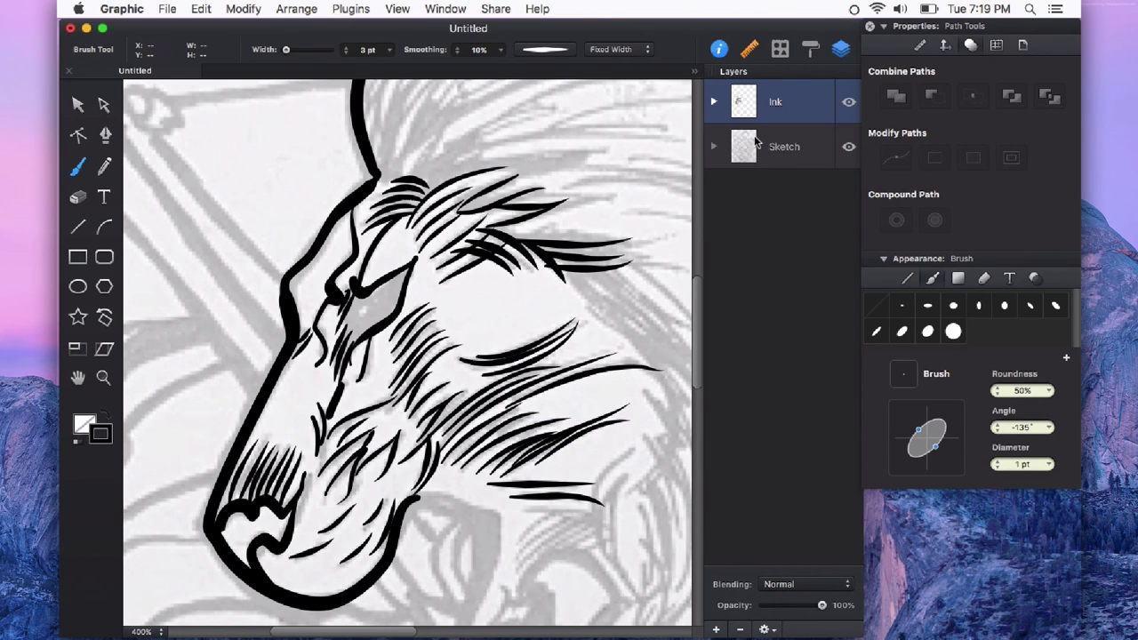
pyautogui.click(798, 150)
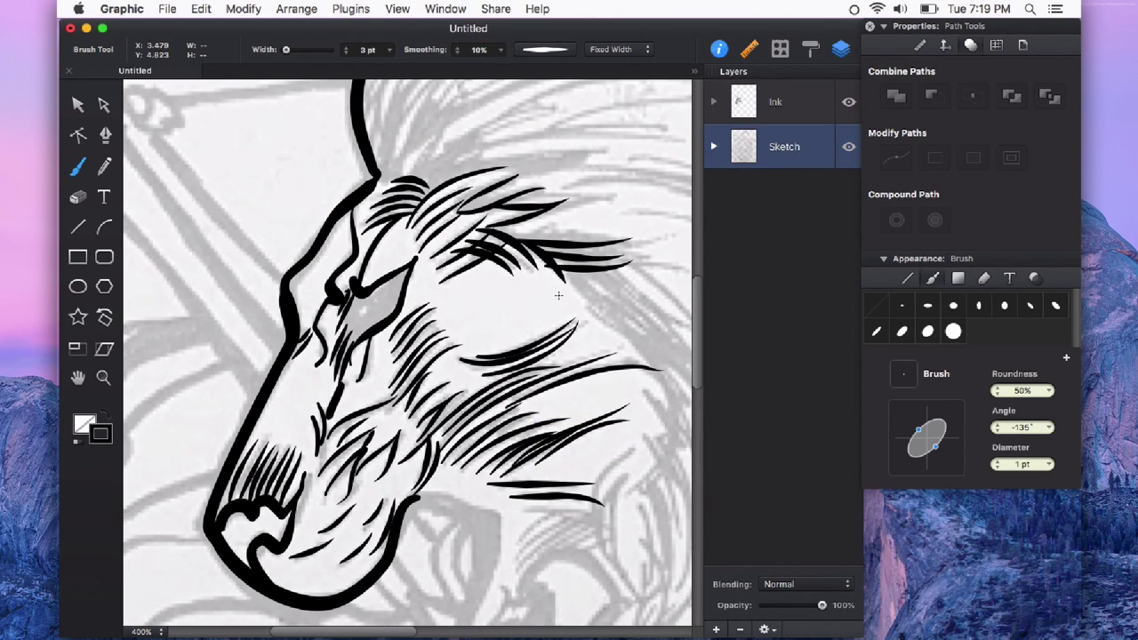
# Select the horizontal stroke below the jaw and copy it
pyautogui.press('v')
pyautogui.moveTo(509, 484); pyautogui.dragTo(620, 544)
pyautogui.press('super+c')
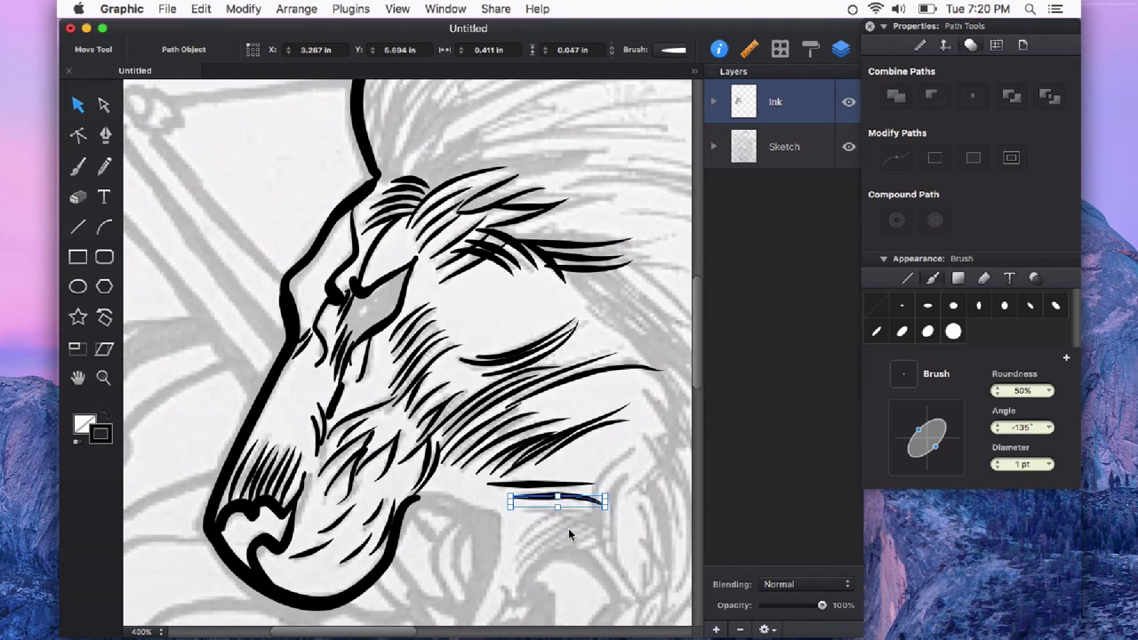